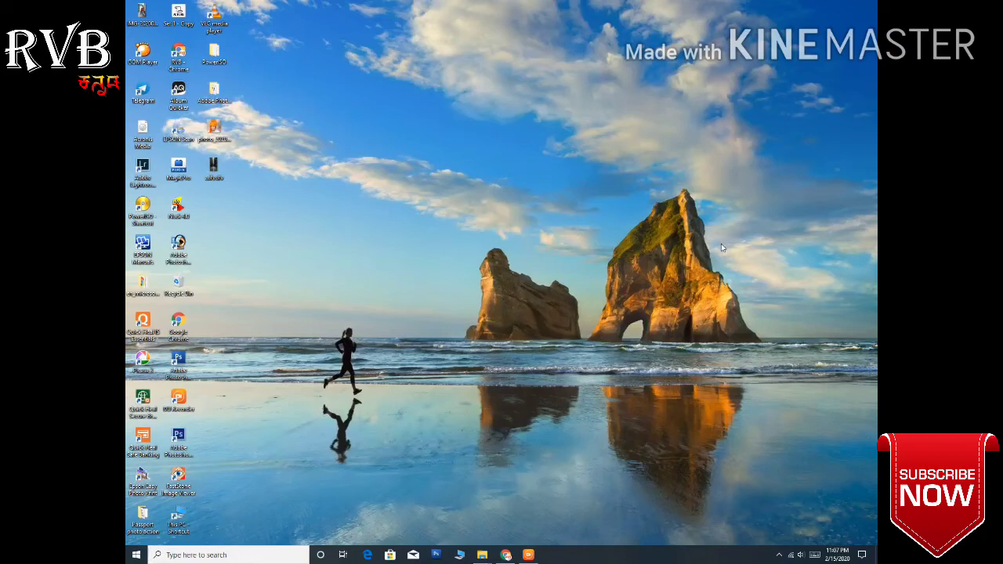
Launch Photoshop CS3 and open the boy-on-blue-scooter photo from the desktop.
click(437, 555)
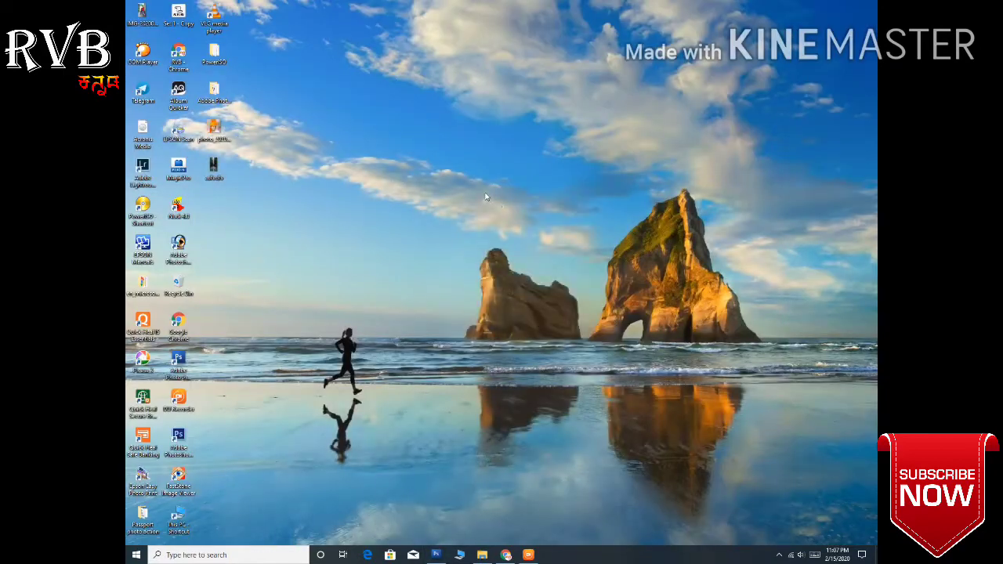
right_click(485, 197)
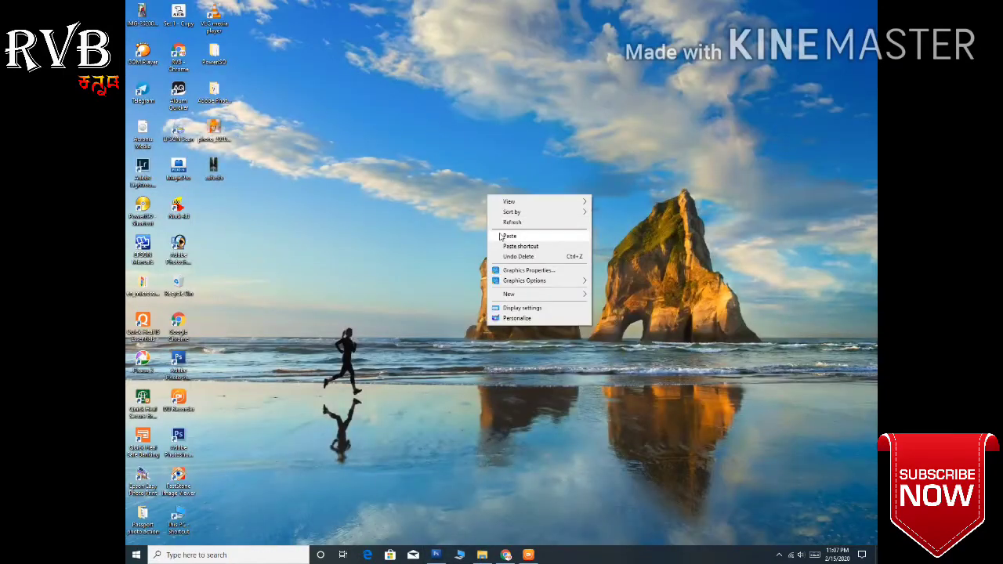
click(509, 230)
right_click(319, 103)
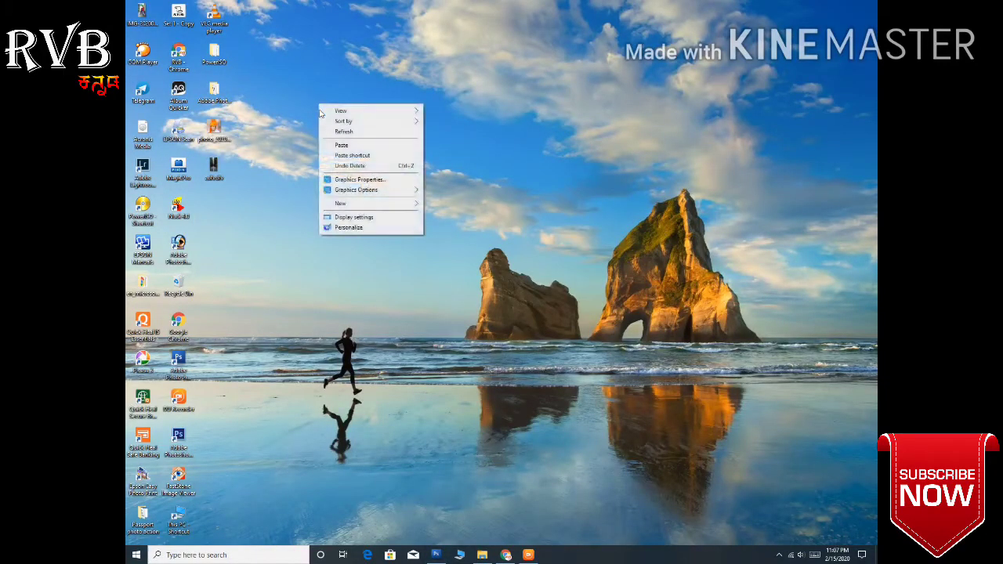
click(140, 15)
double_click(141, 16)
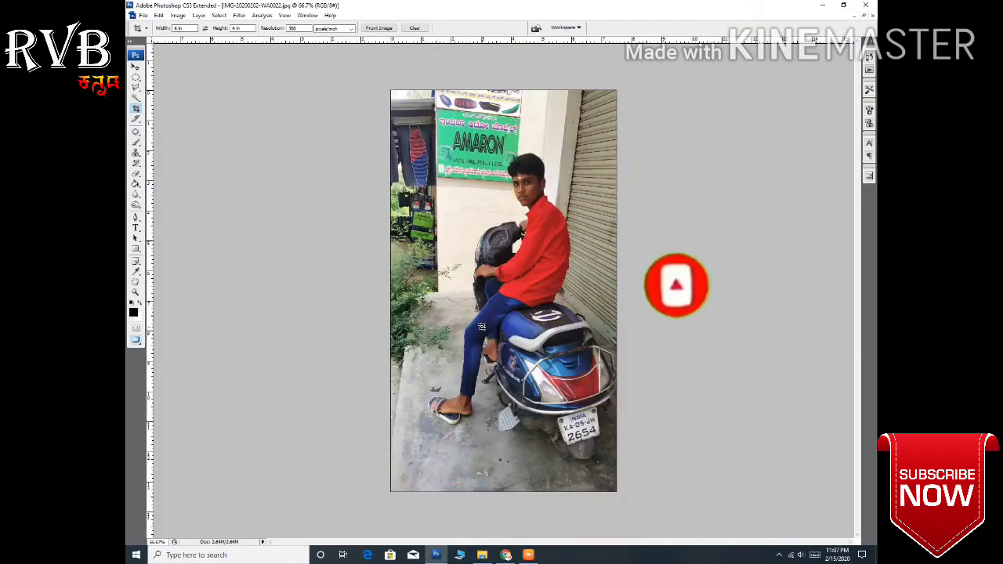
Zoom in and start a Pen path around the boy's heel and up the ankle.
key(ctrl+plus)
key(ctrl+plus)
scroll(457, 322, down, 10)
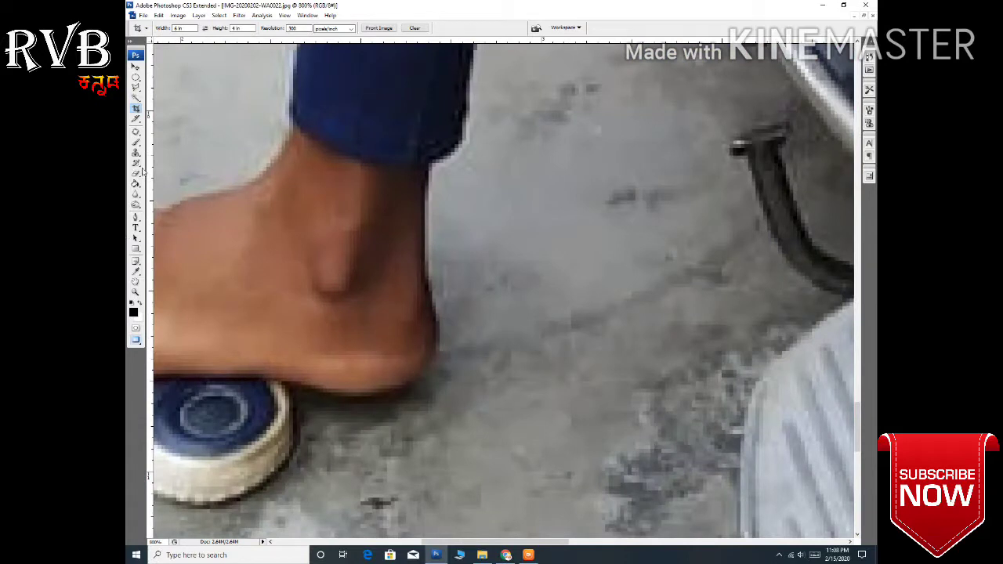
click(136, 217)
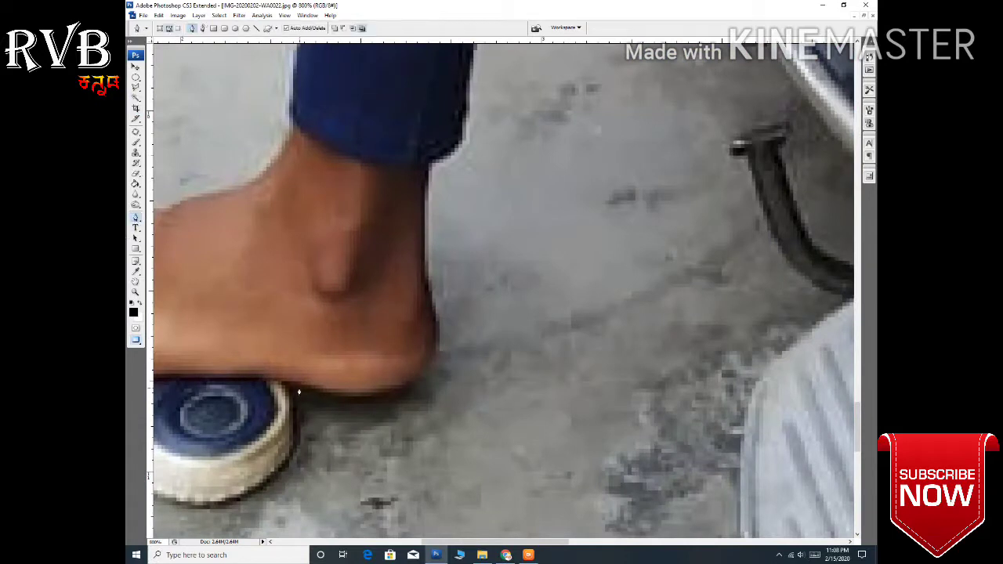
click(279, 379)
click(324, 386)
click(410, 377)
click(436, 353)
click(432, 304)
click(421, 248)
click(429, 165)
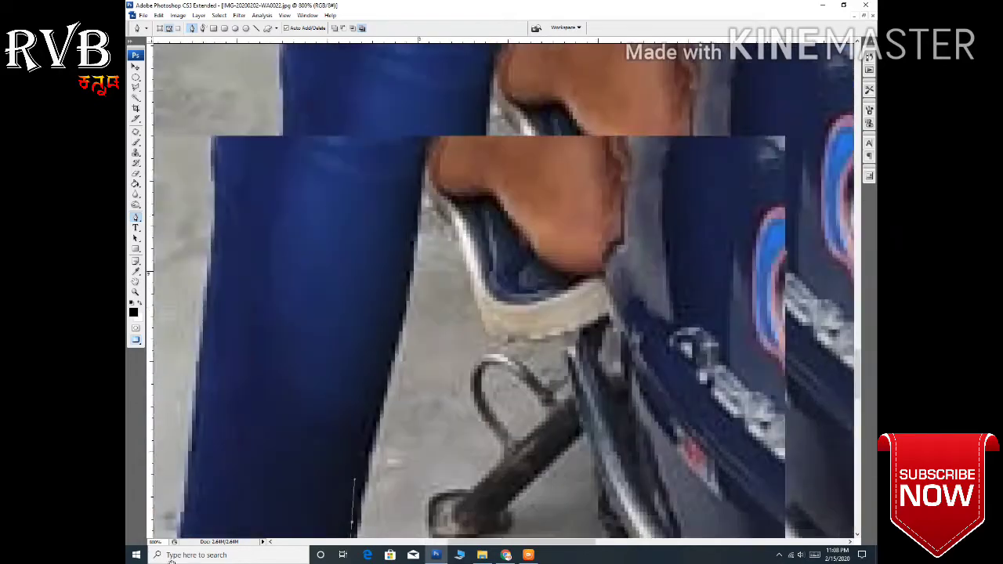
Continue the path down the shoe's edge toward the side stand.
scroll(354, 480, right, 2)
scroll(347, 301, up, 3)
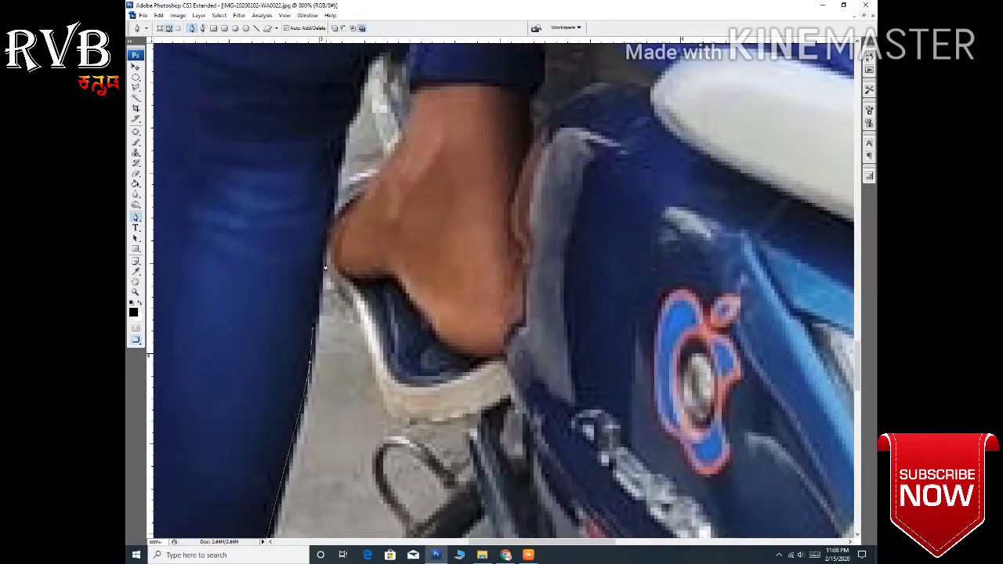
click(361, 307)
click(379, 396)
drag(428, 422, 468, 412)
click(474, 456)
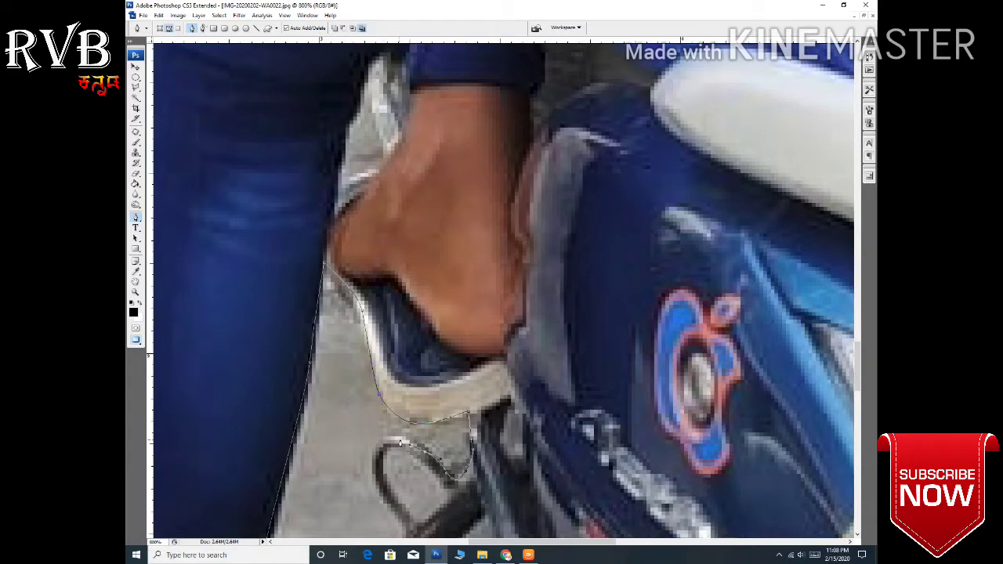
scroll(416, 349, down, 1)
scroll(415, 348, right, 1)
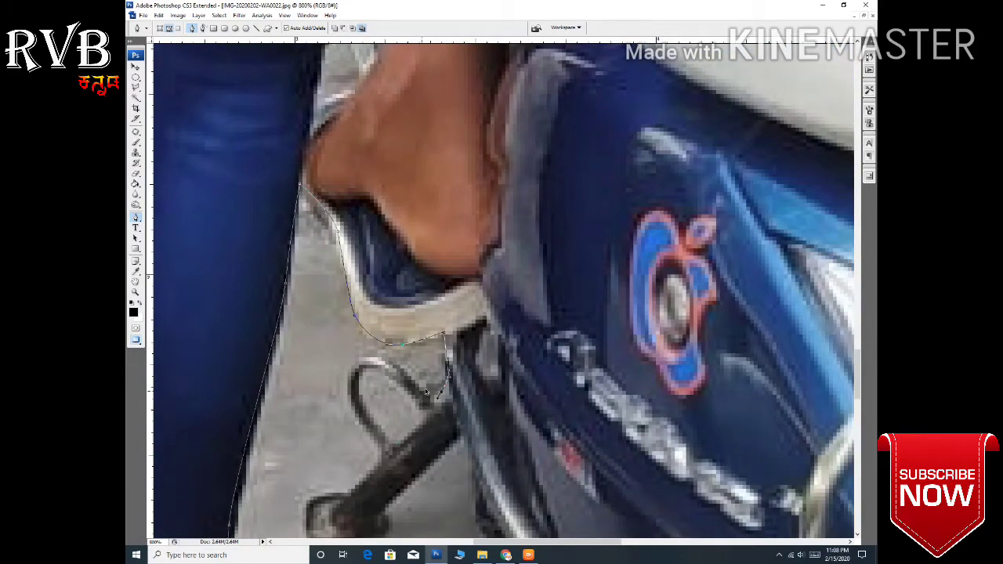
Trace around the stand's hook loop, the stand foot and the post's lower edge.
click(374, 359)
click(360, 424)
scroll(376, 445, down, 3)
click(357, 251)
click(318, 296)
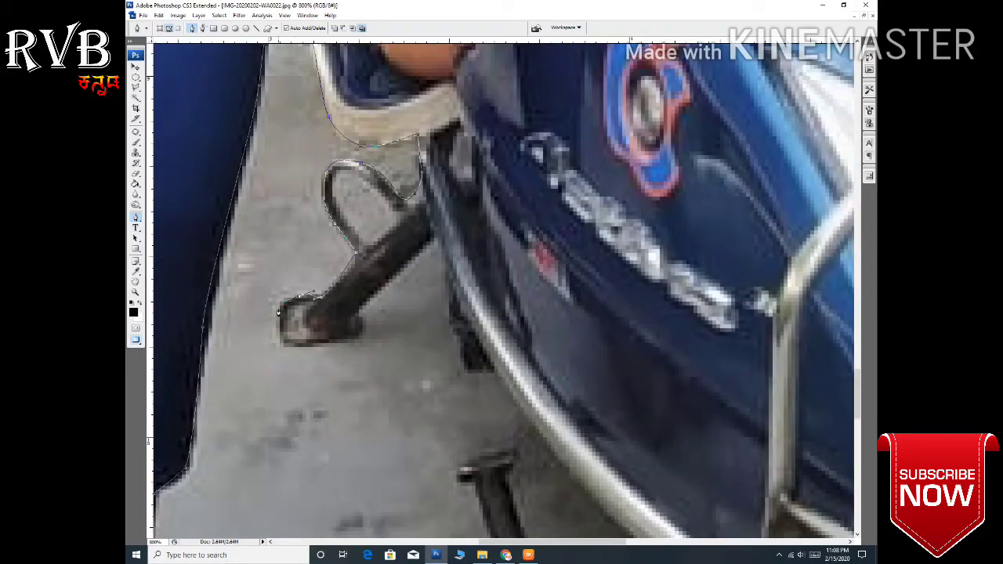
click(282, 302)
click(279, 342)
click(357, 342)
click(365, 310)
click(417, 253)
Extend the path from the post down along the bumper edge.
click(435, 234)
click(455, 306)
click(456, 345)
click(464, 365)
click(492, 371)
drag(491, 372, 476, 236)
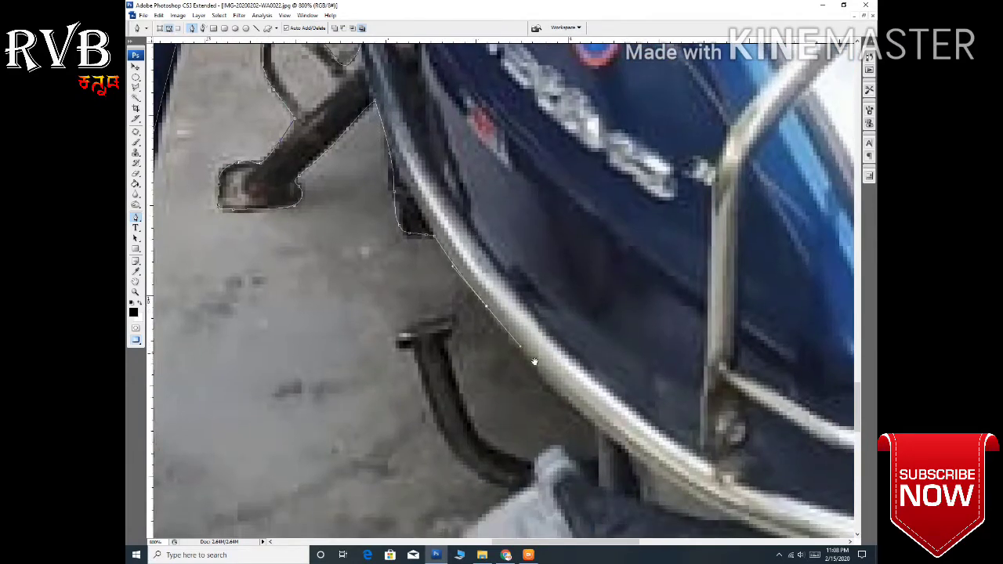
drag(480, 306, 454, 208)
click(455, 205)
click(455, 243)
click(419, 233)
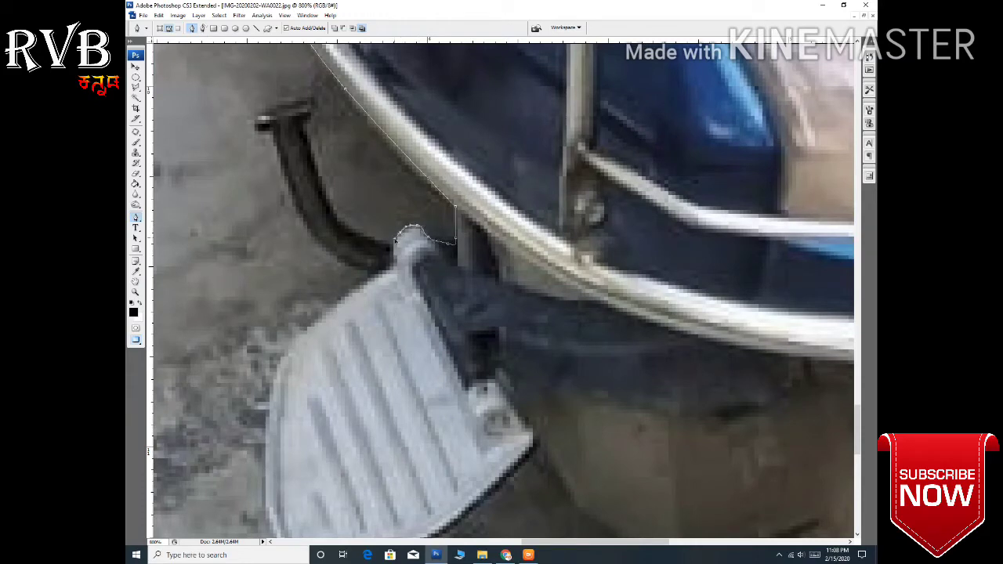
Trace the path up the post's edge and back down its left side.
click(336, 216)
click(315, 167)
click(303, 128)
click(292, 200)
click(314, 247)
click(342, 261)
click(375, 271)
Trace the footboard's left edge, bottom and lower-right edge.
drag(375, 279, 401, 130)
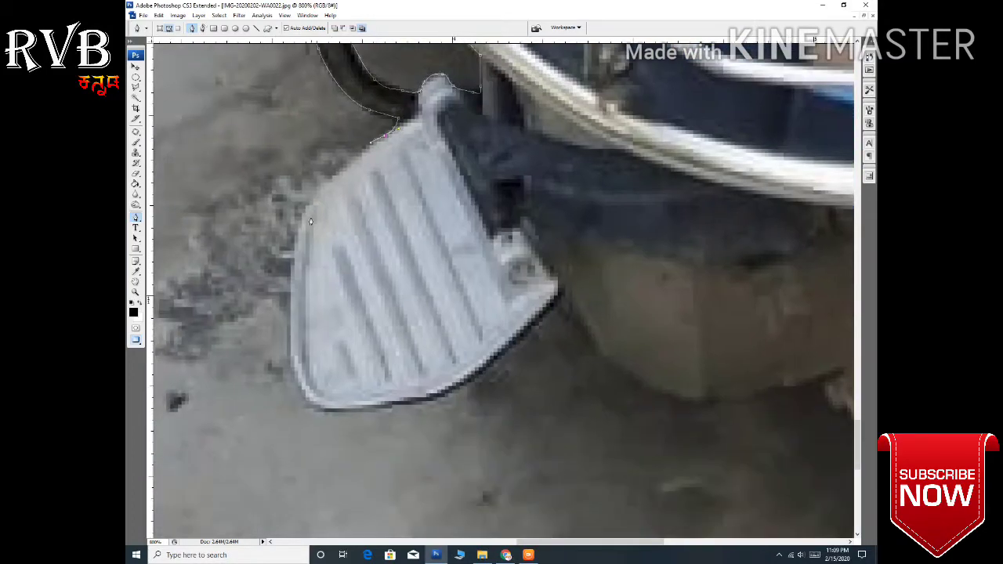
click(384, 137)
click(314, 194)
click(297, 235)
click(294, 356)
click(316, 405)
drag(316, 404, 277, 326)
click(323, 332)
click(395, 317)
click(453, 279)
click(517, 219)
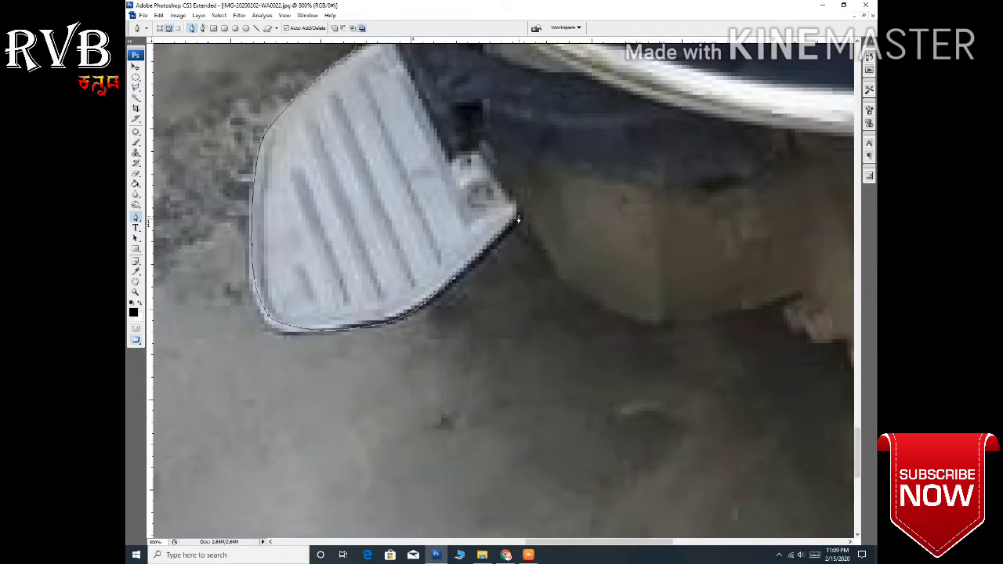
click(574, 286)
drag(581, 313, 274, 319)
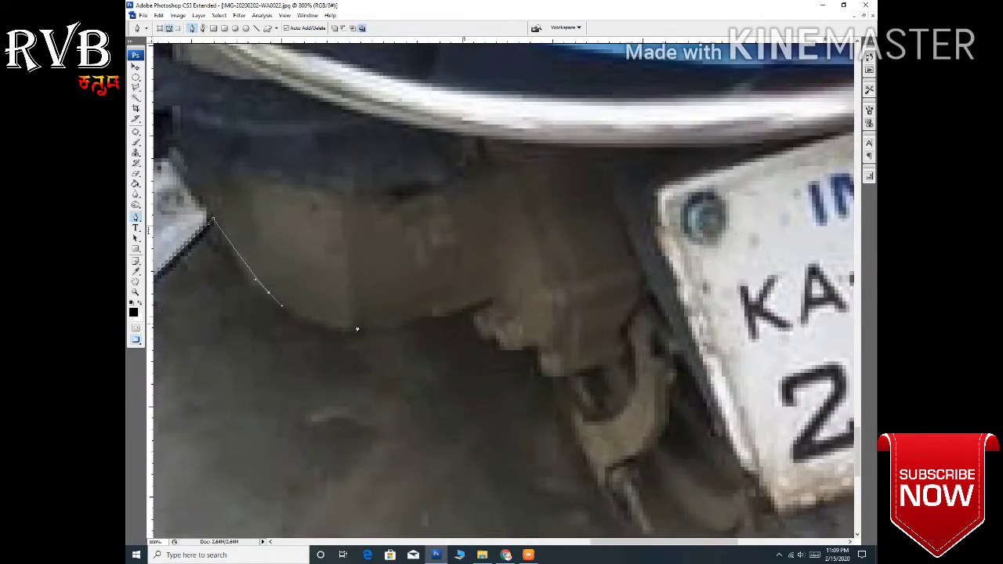
Add curved anchors under the scooter along the dark mudguard edge.
mouse_move(364, 326)
mouse_down()
mouse_move(419, 320)
mouse_move(487, 343)
mouse_move(295, 240)
mouse_up()
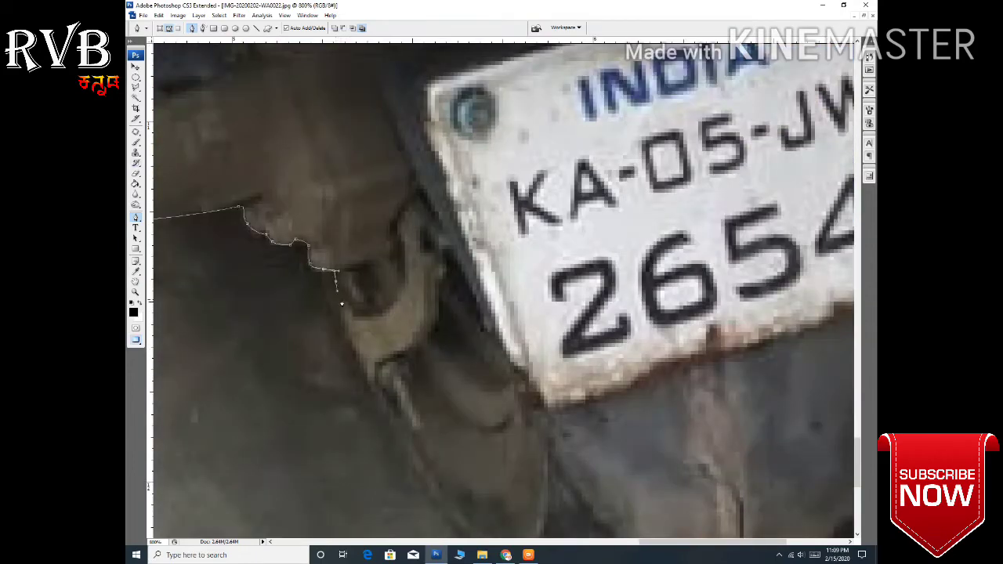
scroll(382, 414, down, 3)
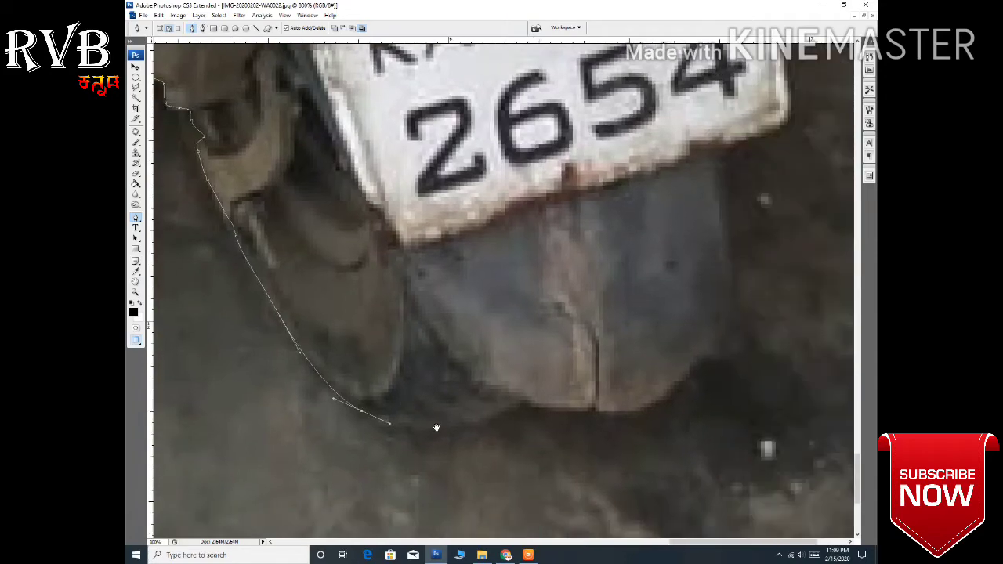
drag(524, 453, 387, 420)
drag(509, 403, 372, 349)
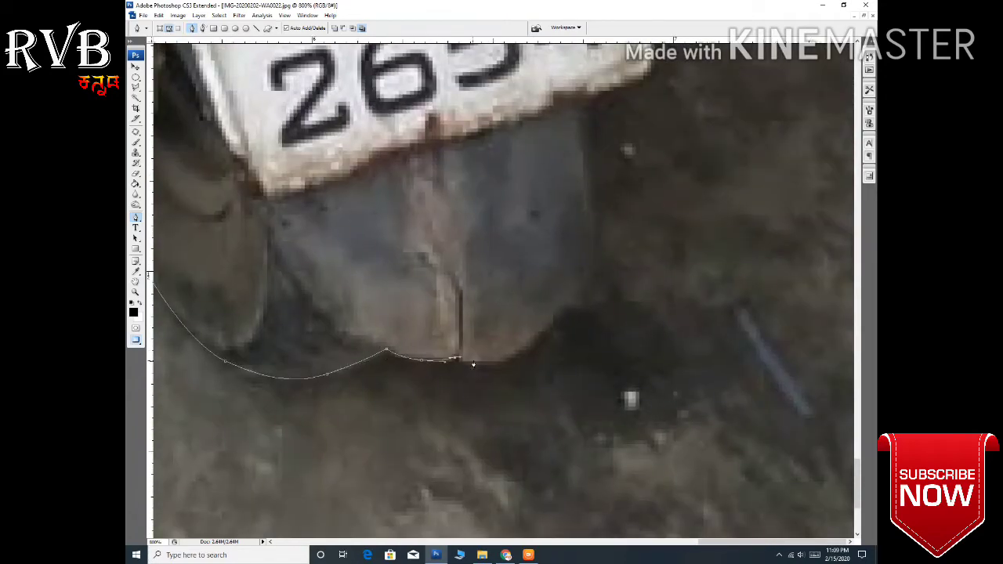
scroll(478, 363, down, 1)
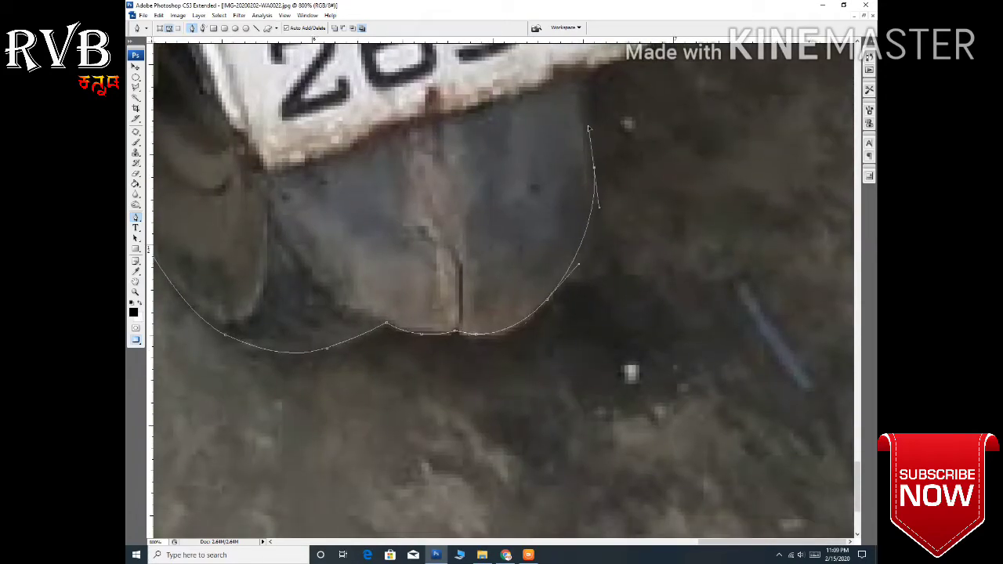
Trace up the mudguard's right edge, round the number plate and toward the body.
drag(527, 129, 527, 335)
mouse_move(581, 279)
mouse_down()
mouse_move(651, 255)
mouse_move(655, 225)
mouse_up()
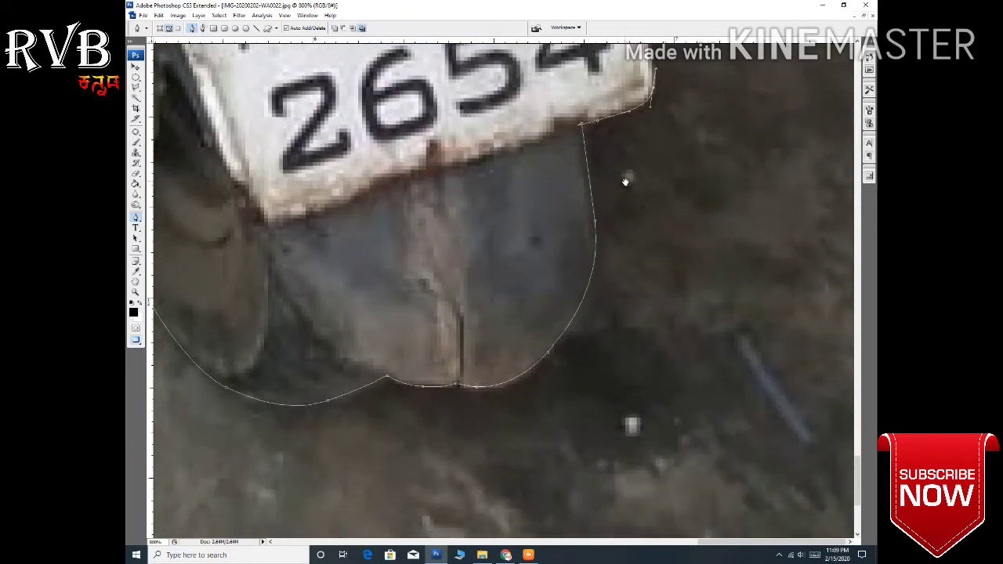
drag(621, 322, 619, 427)
drag(632, 169, 609, 318)
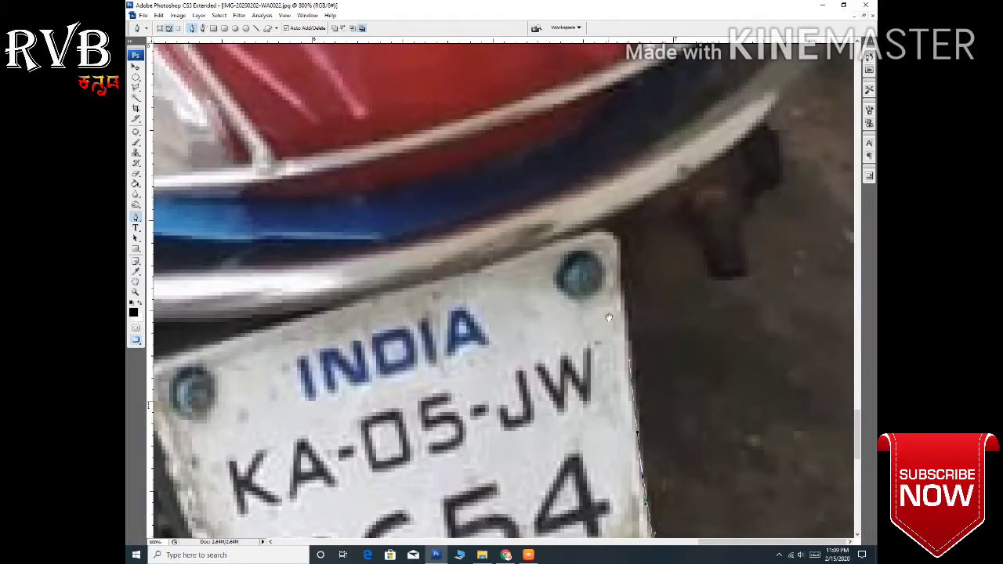
click(618, 234)
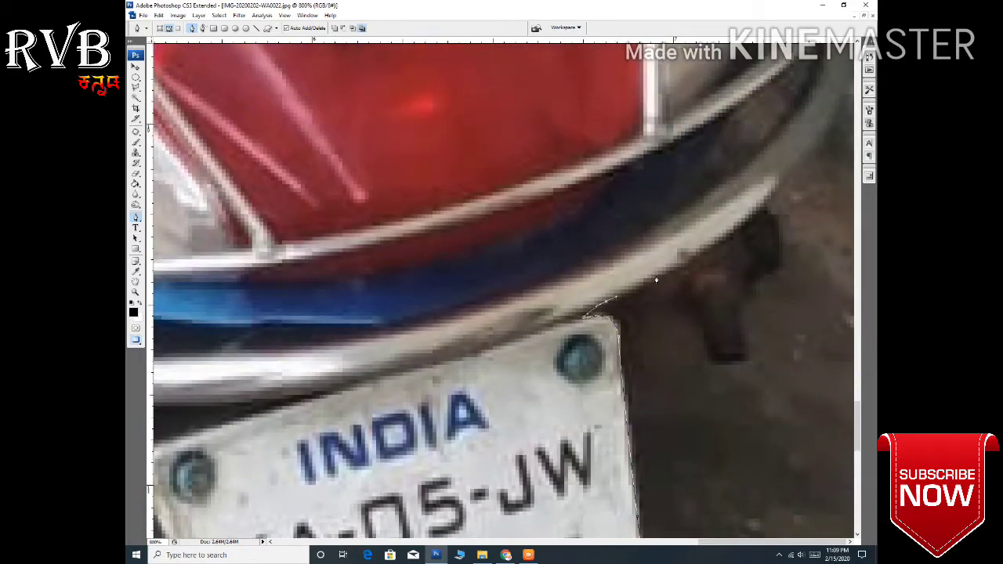
drag(584, 233, 745, 319)
click(839, 253)
Zoom in on the rear rack and trace its edge up to the seat handle.
key(ctrl+minus)
key(ctrl+minus)
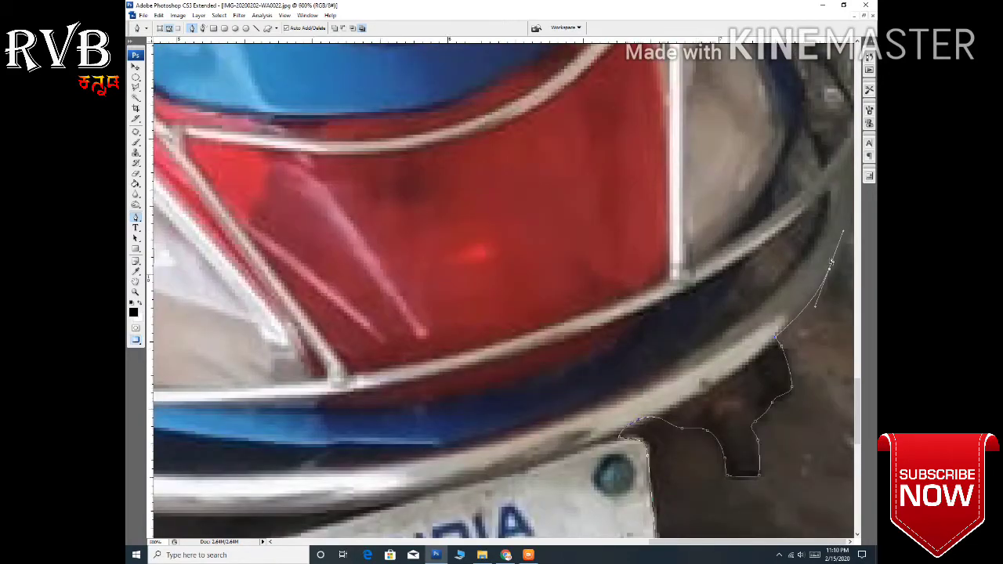
key(ctrl+minus)
key(ctrl+minus)
key(ctrl+minus)
key(ctrl+minus)
key(ctrl+minus)
key(ctrl+plus)
key(ctrl+plus)
key(ctrl+plus)
key(ctrl+plus)
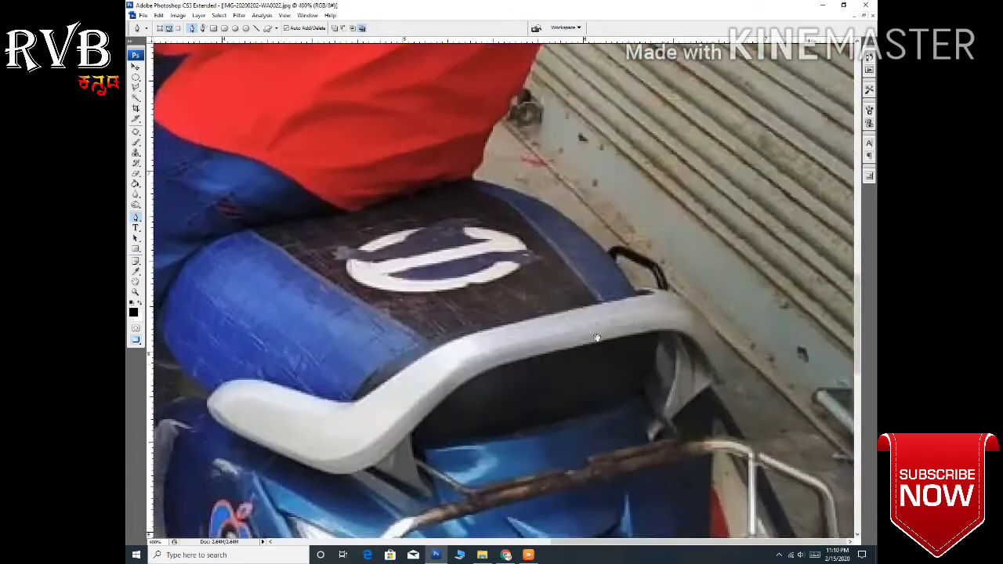
scroll(602, 452, down, 5)
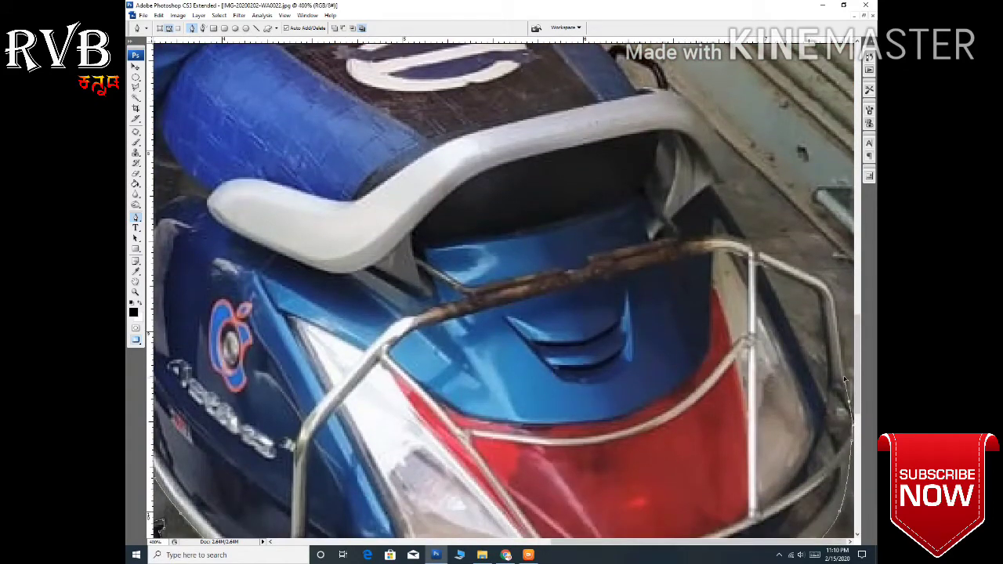
key(ctrl+plus)
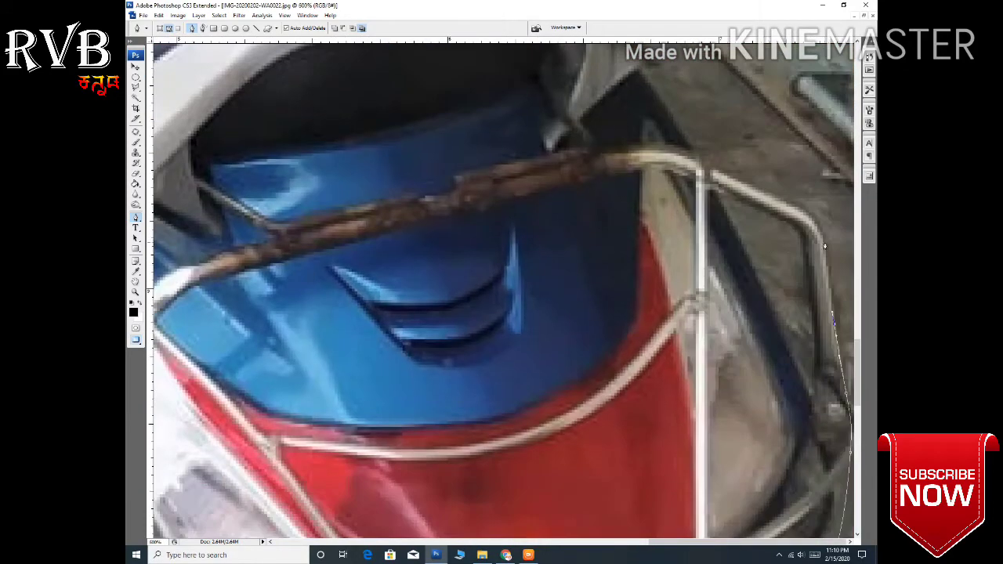
click(820, 223)
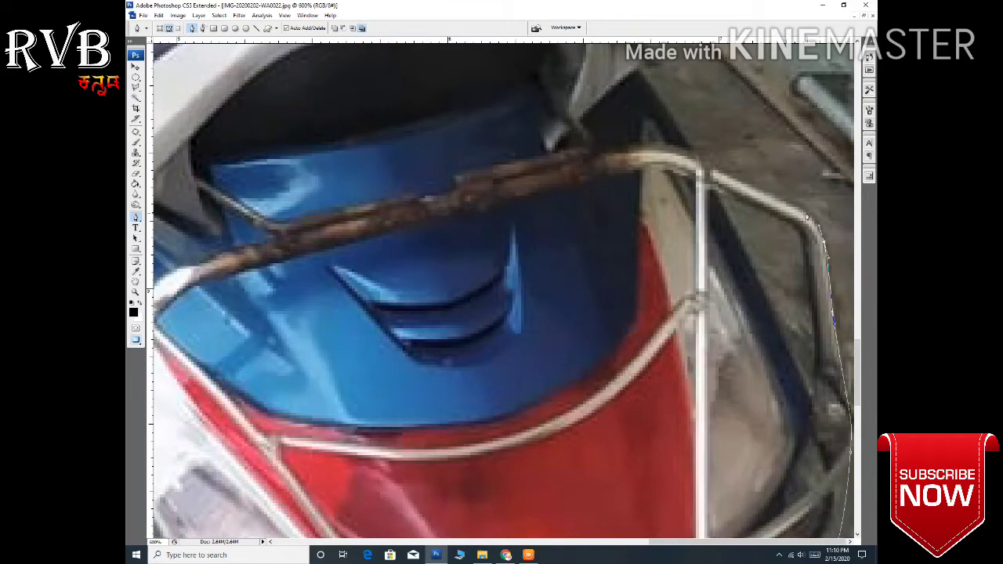
click(707, 174)
click(686, 149)
click(645, 81)
scroll(658, 247, up, 2)
scroll(658, 247, up, 2)
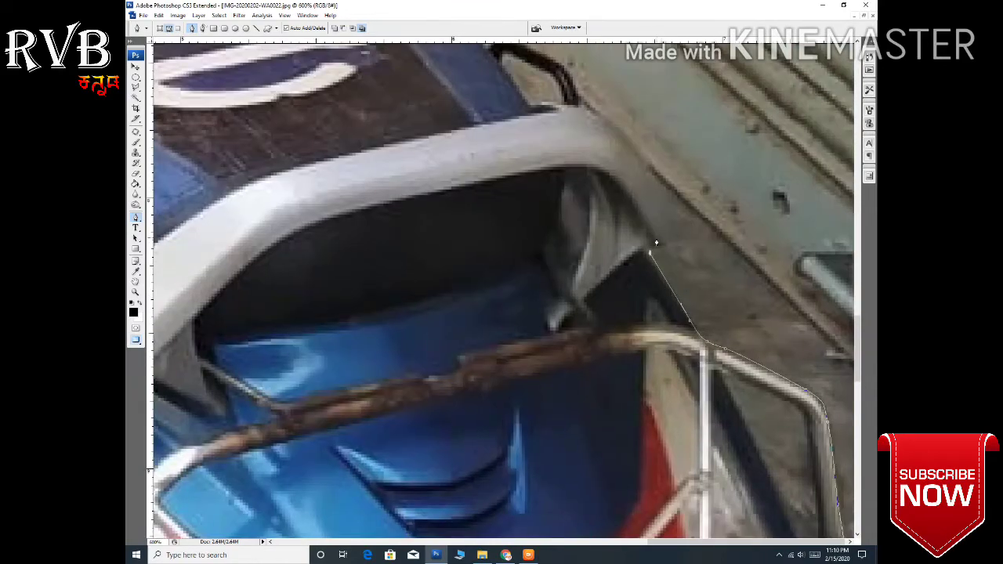
drag(655, 189, 631, 161)
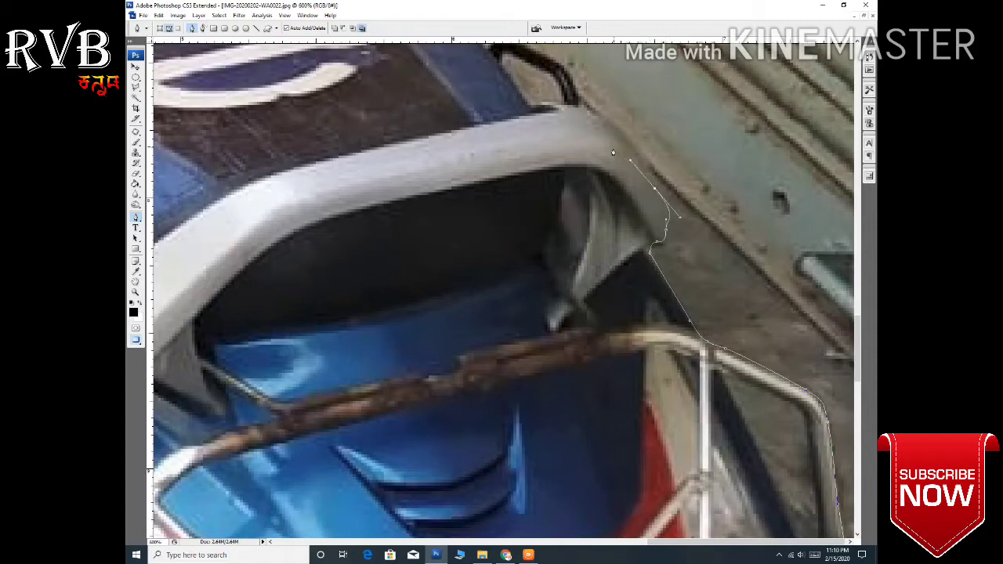
click(590, 111)
Continue the path up the blue seat edge and along the red shirt.
scroll(588, 113, up, 3)
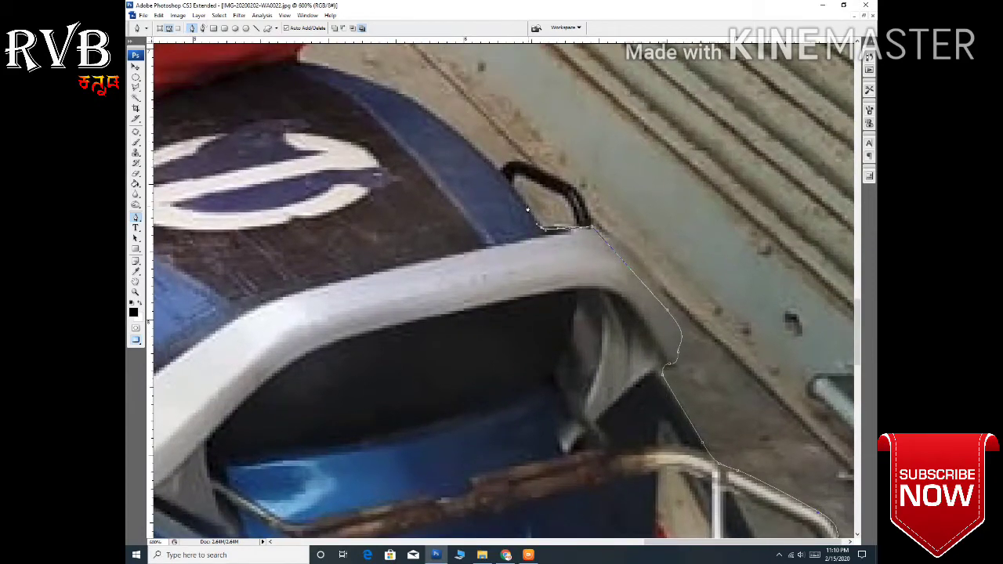
scroll(527, 209, up, 4)
scroll(528, 209, left, 4)
click(482, 245)
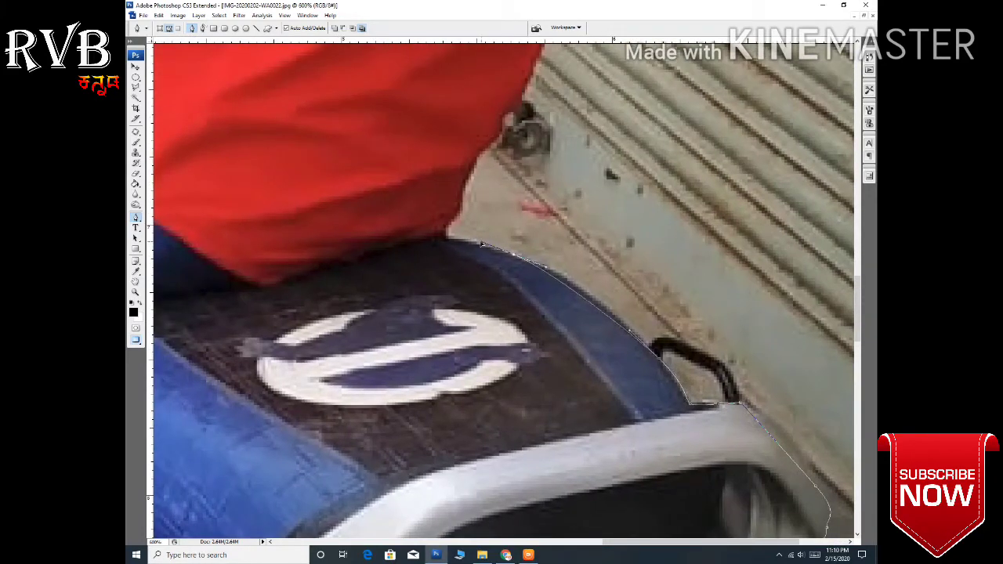
click(448, 236)
click(466, 172)
scroll(479, 291, up, 5)
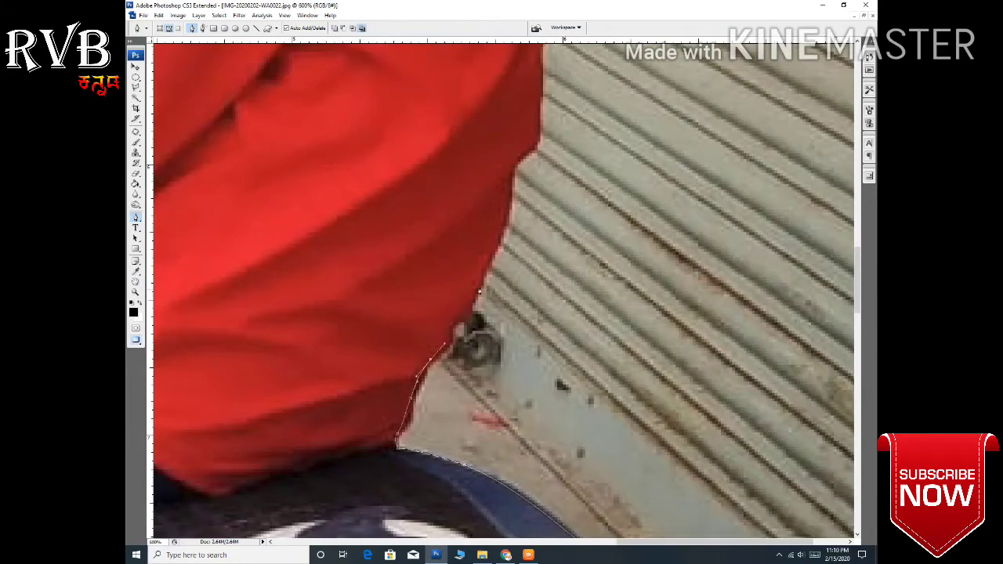
click(484, 274)
click(511, 174)
click(524, 155)
Extend the outline up the shirt's shoulder and along the boy's ear.
scroll(524, 155, up, 3)
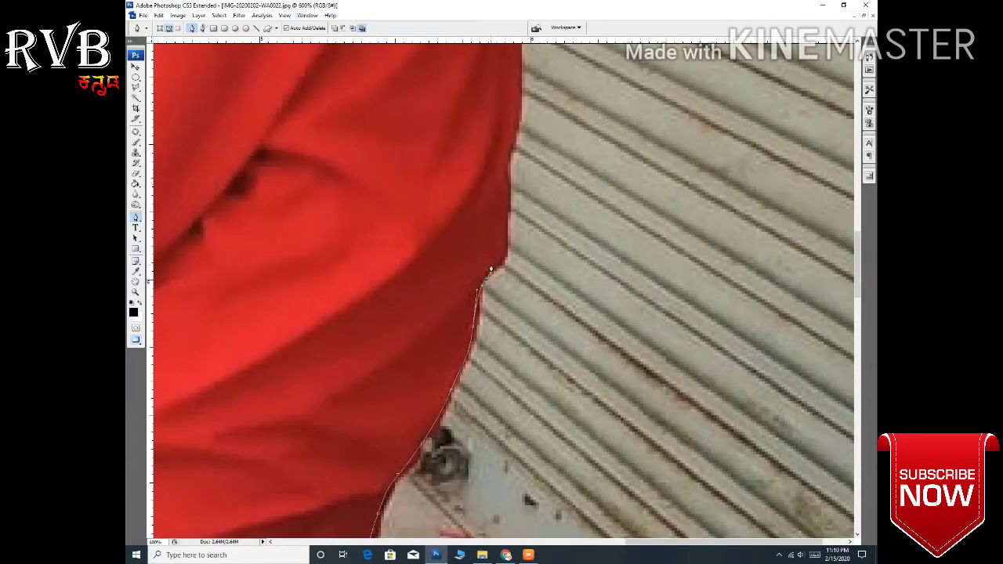
scroll(494, 391, up, 3)
scroll(501, 337, up, 3)
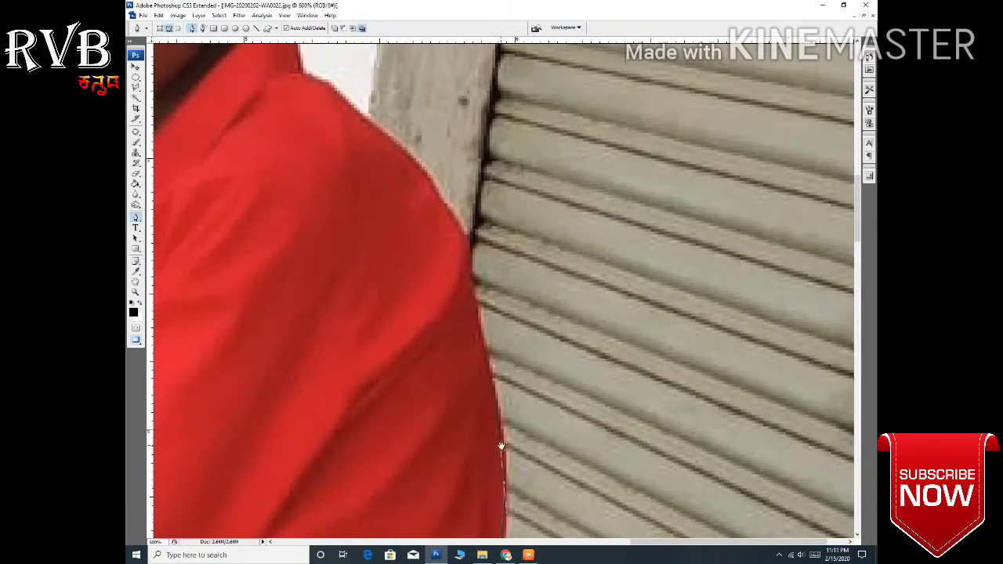
click(479, 329)
click(461, 231)
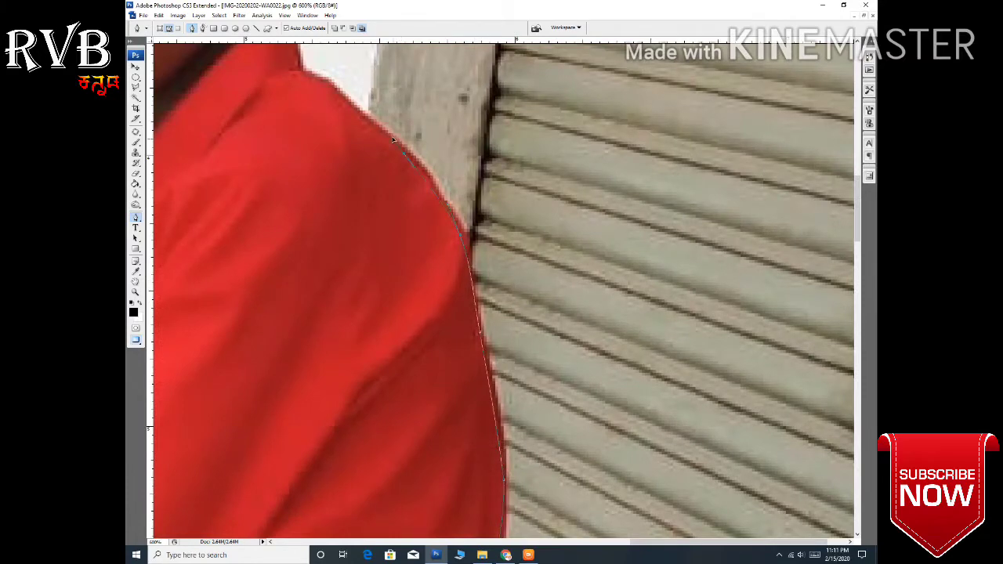
drag(373, 124, 428, 293)
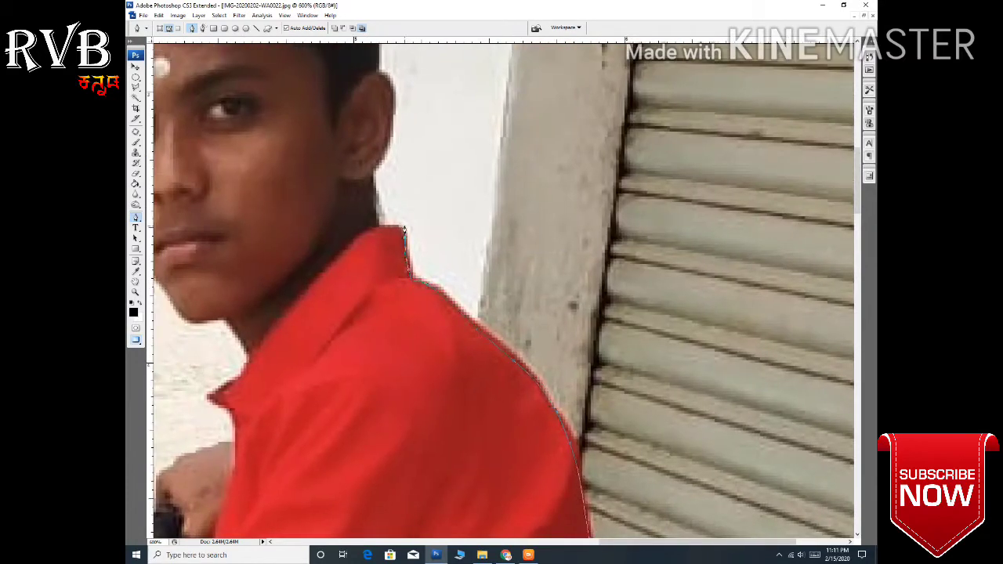
drag(377, 230, 388, 291)
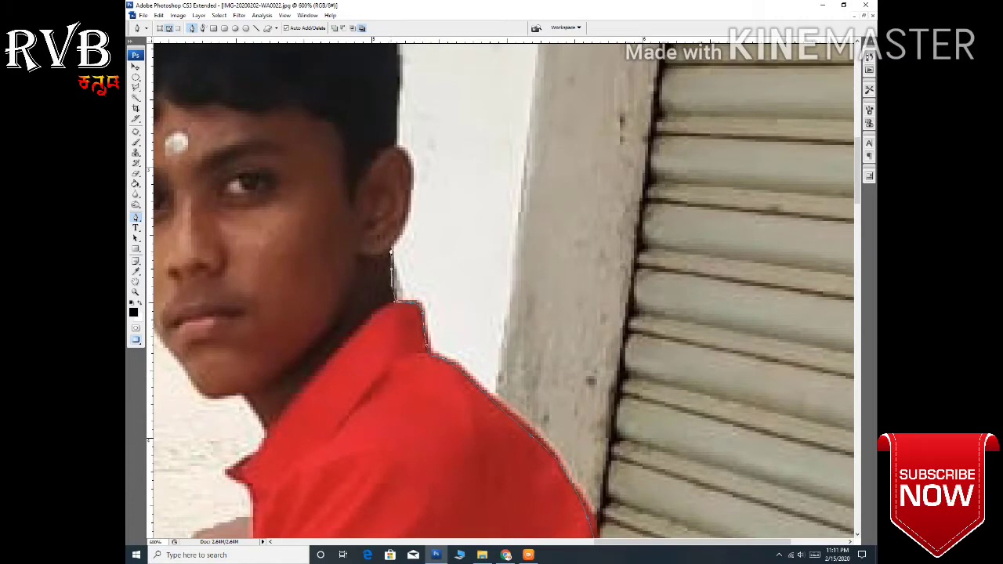
drag(391, 253, 399, 328)
click(418, 240)
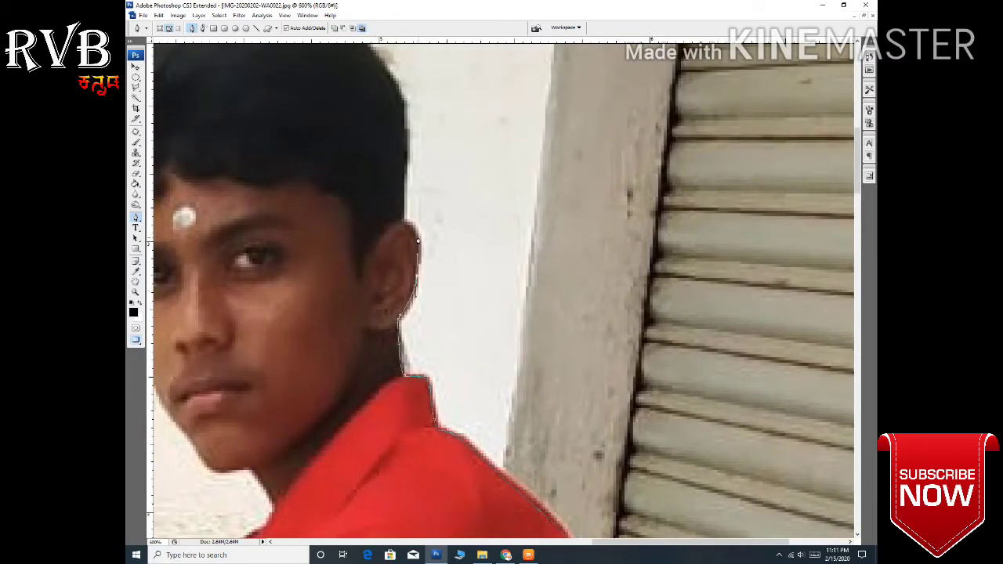
click(408, 231)
Curve the path over the top of the hair and down its left edge.
click(405, 143)
drag(405, 143, 421, 313)
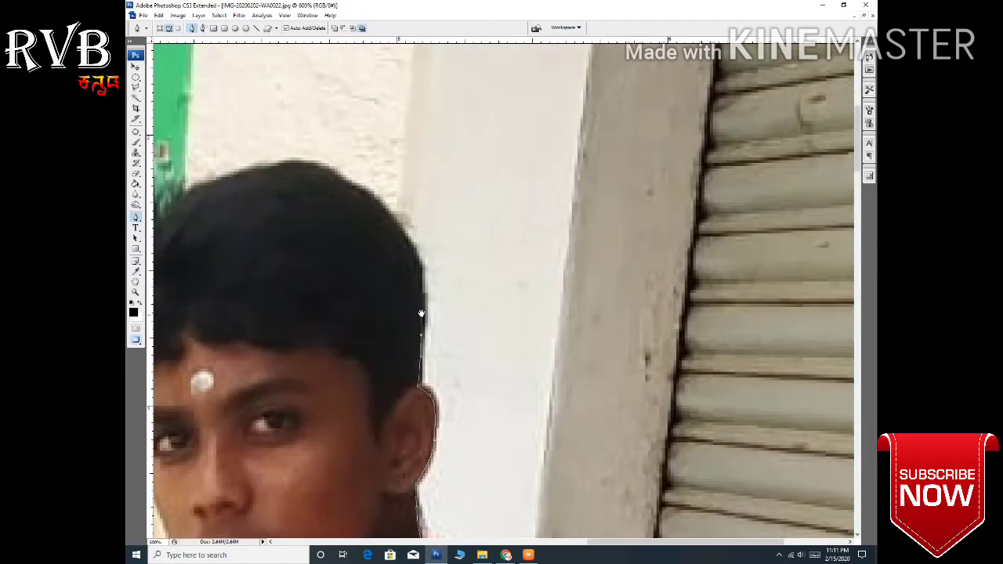
drag(333, 184, 402, 262)
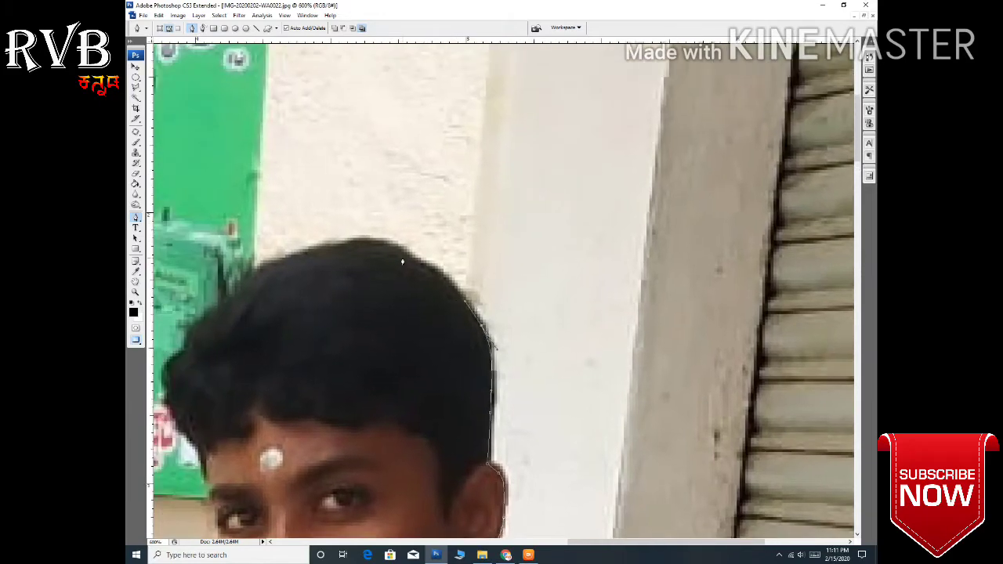
click(356, 244)
click(245, 282)
drag(182, 339, 258, 292)
click(260, 297)
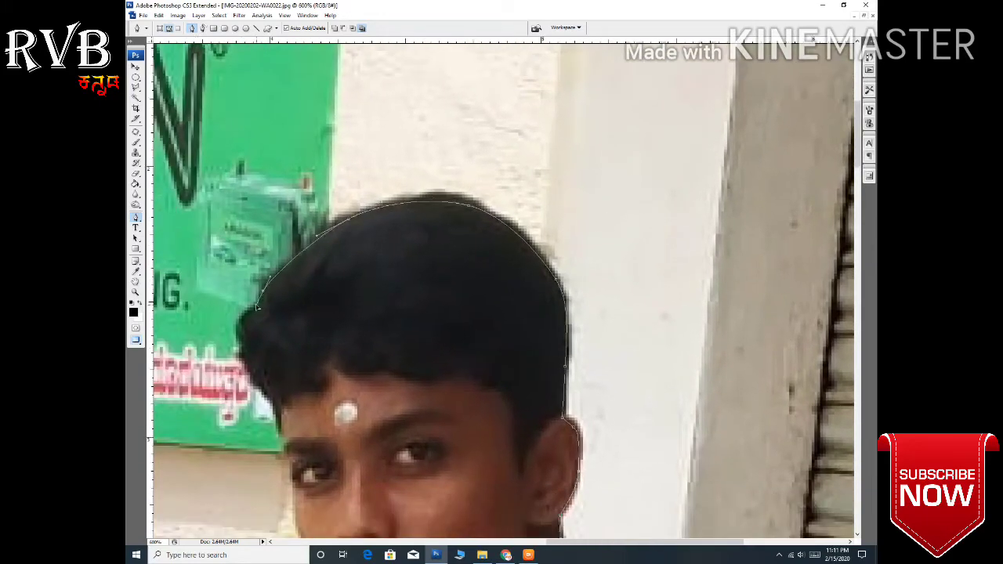
click(239, 327)
click(249, 361)
drag(285, 381, 285, 264)
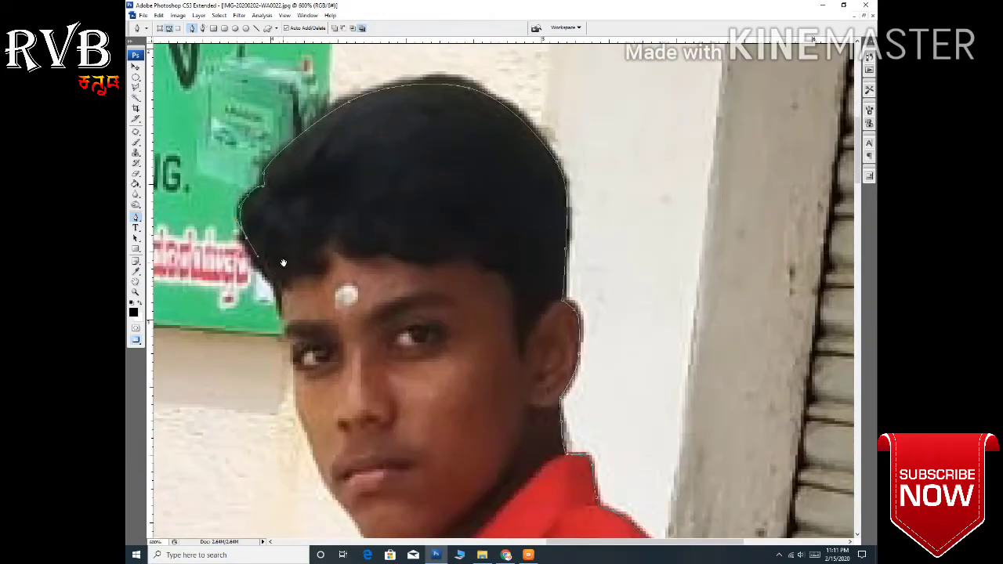
click(279, 313)
Add an anchor at the jawline, then pan down to the dashboard.
drag(296, 378, 317, 307)
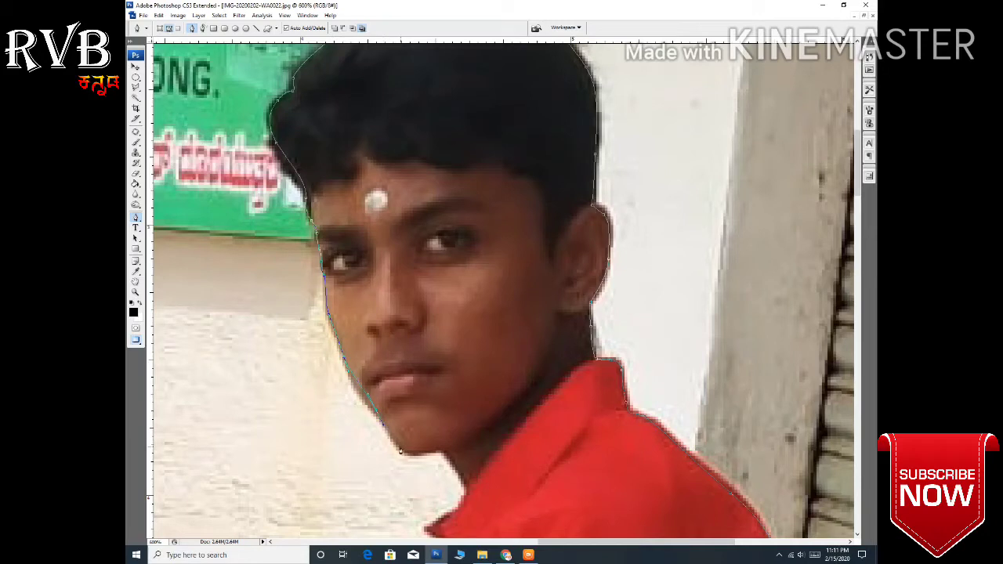
drag(388, 434, 380, 407)
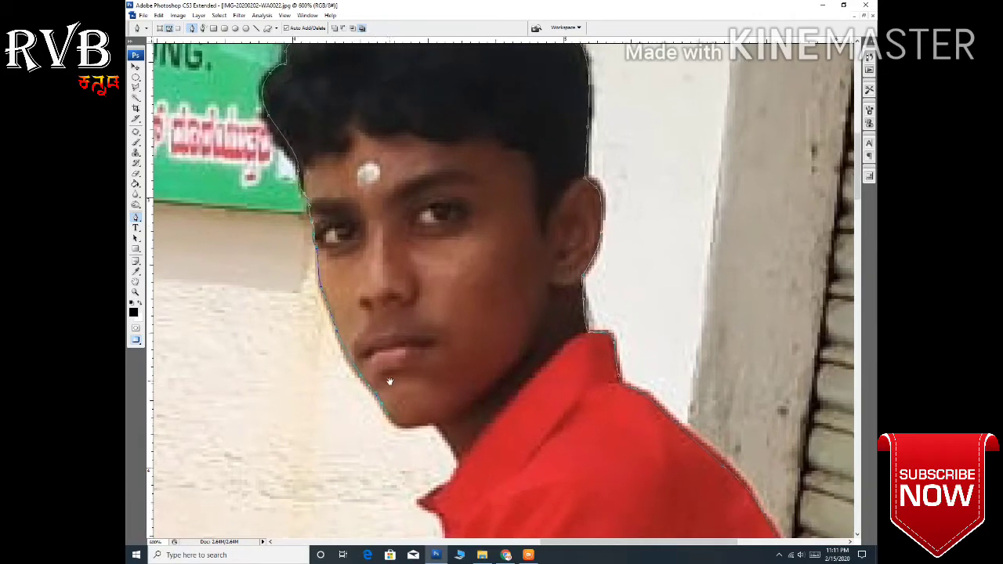
click(402, 425)
drag(451, 447, 443, 387)
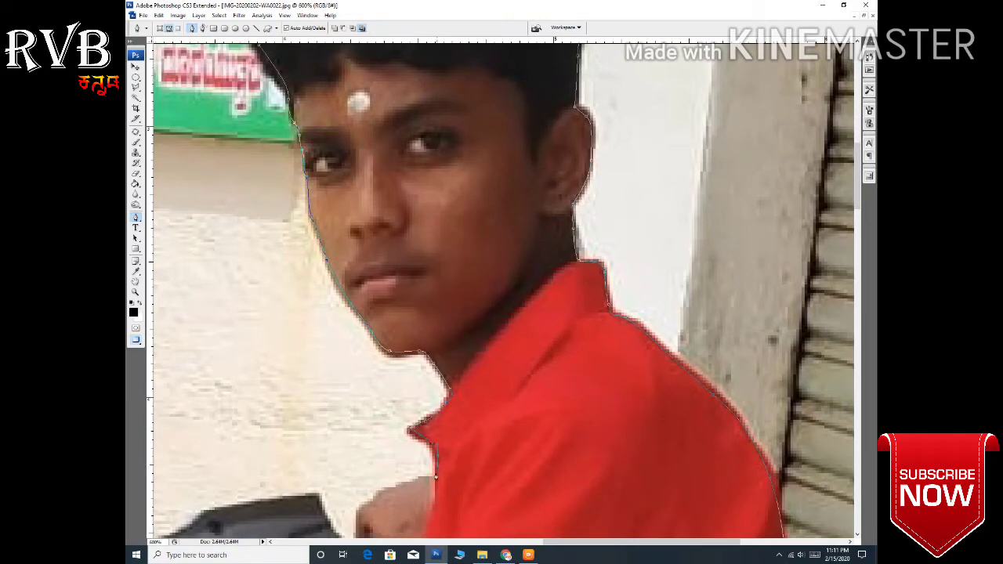
drag(436, 476, 432, 315)
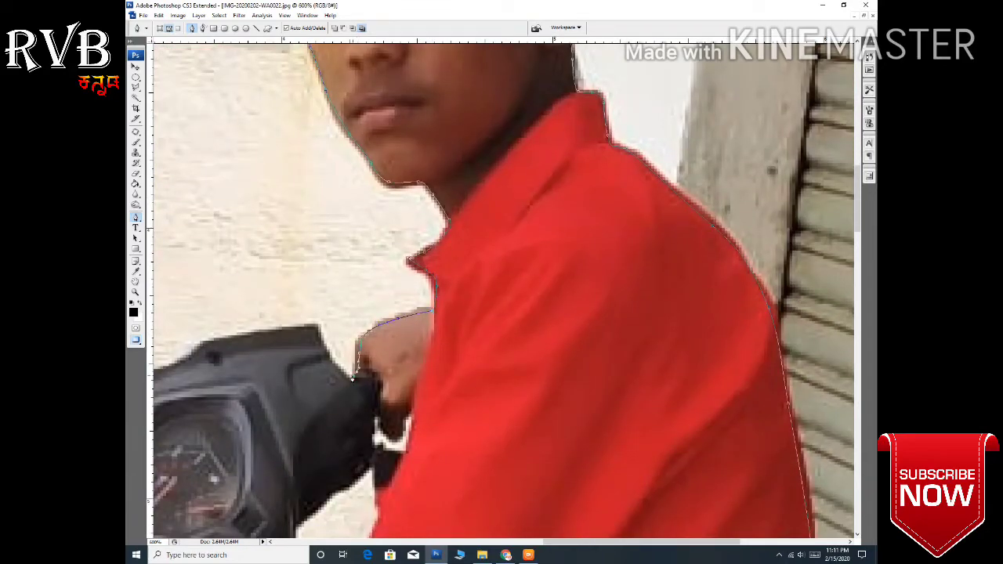
drag(327, 354, 453, 264)
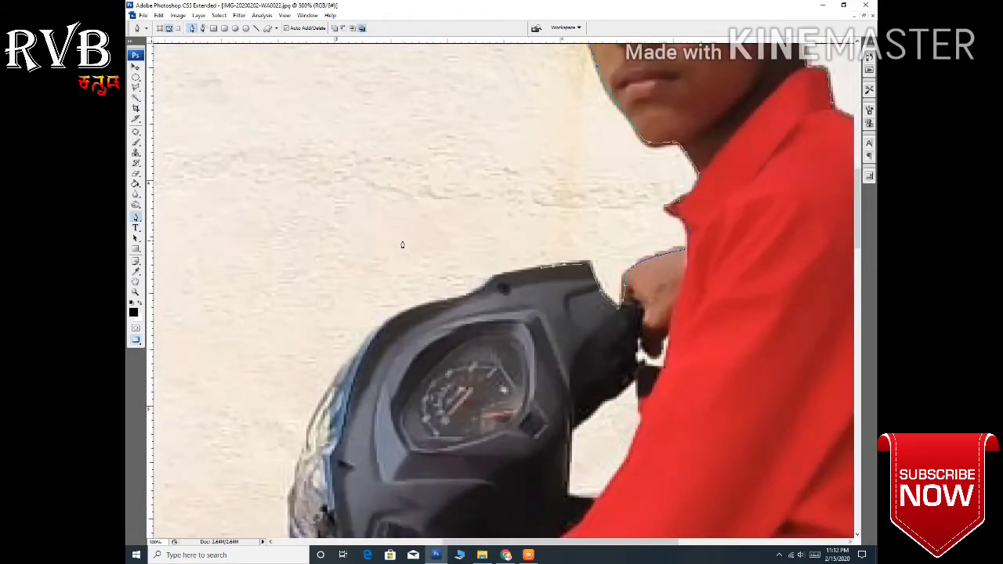
Zoom closer and trace the dashboard's top and left edges, past the hand, down the front.
key(ctrl+plus)
key(ctrl+plus)
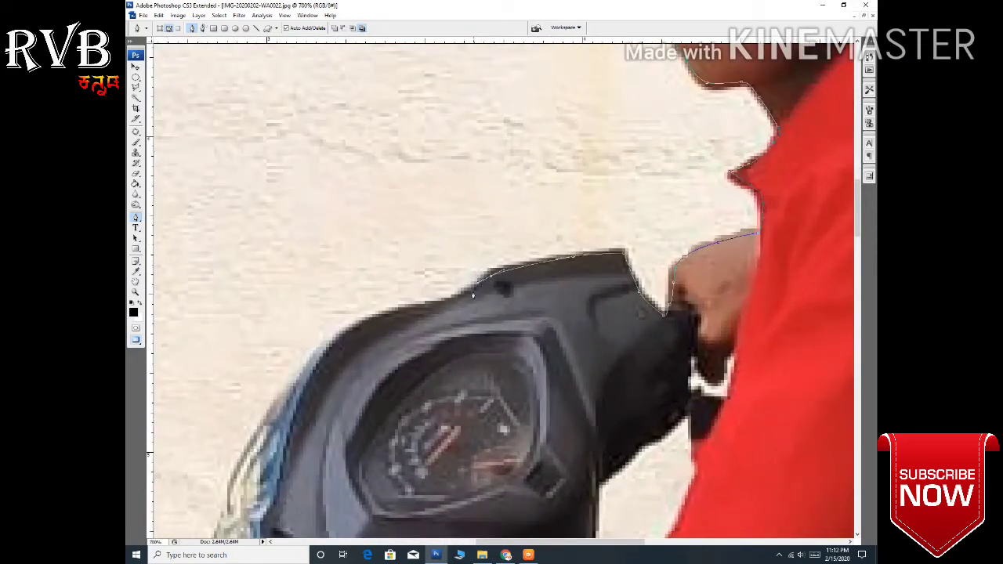
drag(438, 305, 611, 235)
drag(496, 269, 535, 167)
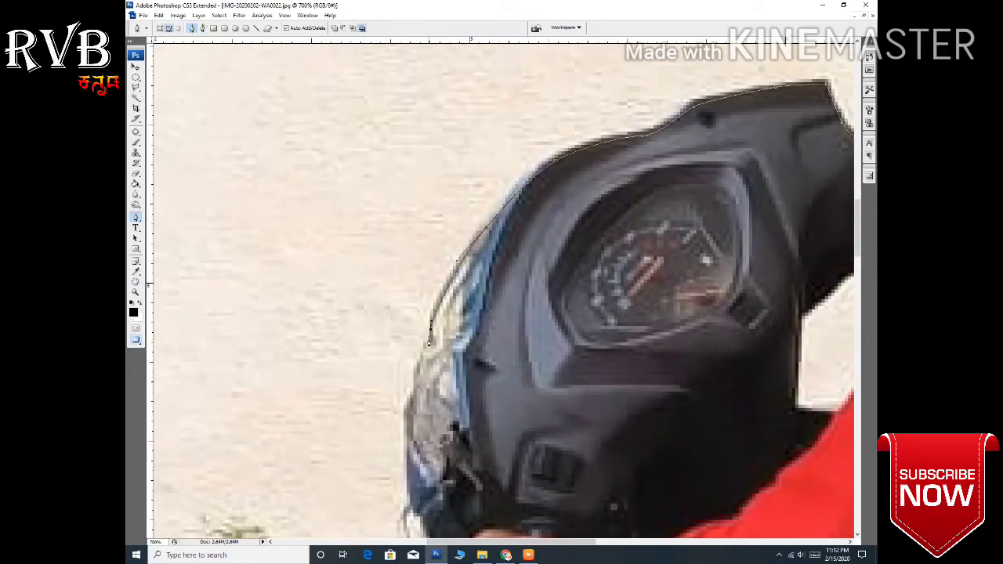
mouse_move(428, 328)
mouse_down()
mouse_move(413, 384)
mouse_move(392, 337)
mouse_up()
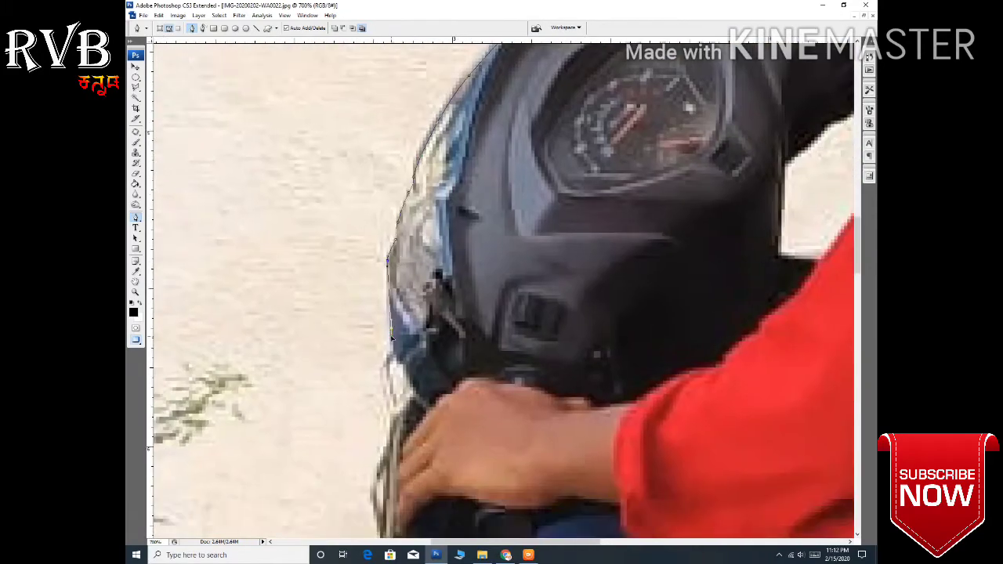
drag(407, 384, 382, 297)
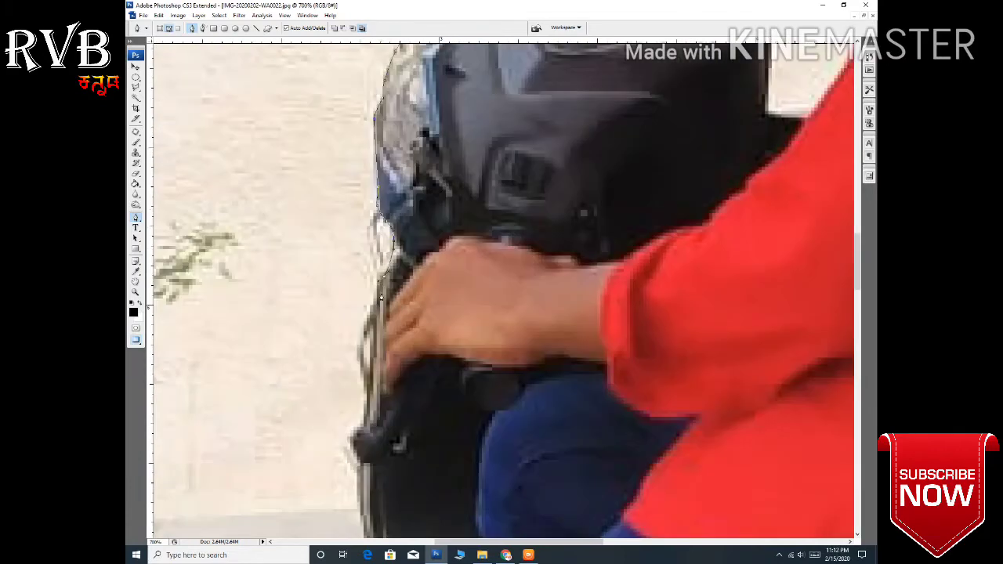
drag(365, 395, 365, 345)
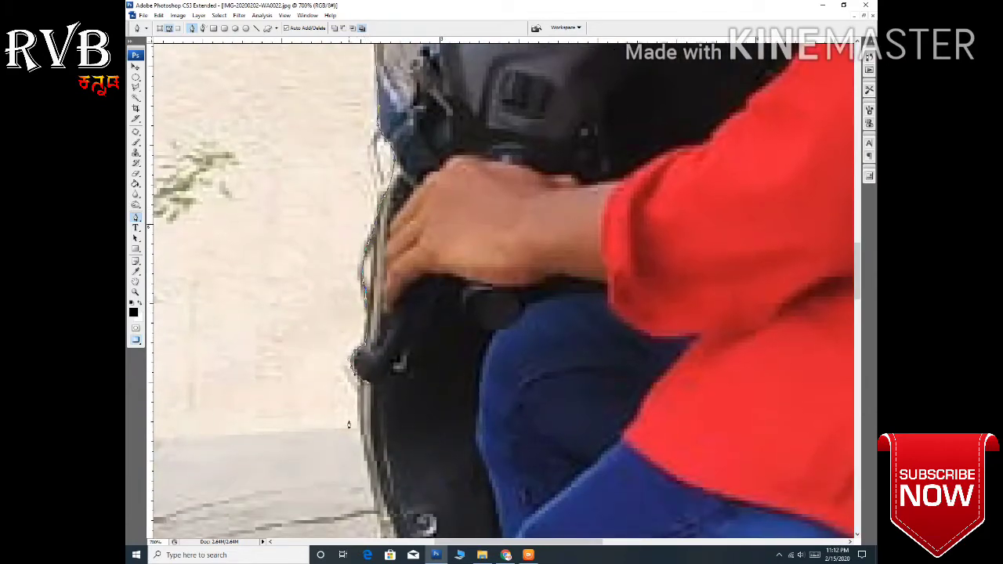
mouse_move(348, 424)
mouse_down()
mouse_move(364, 417)
mouse_move(379, 296)
mouse_up()
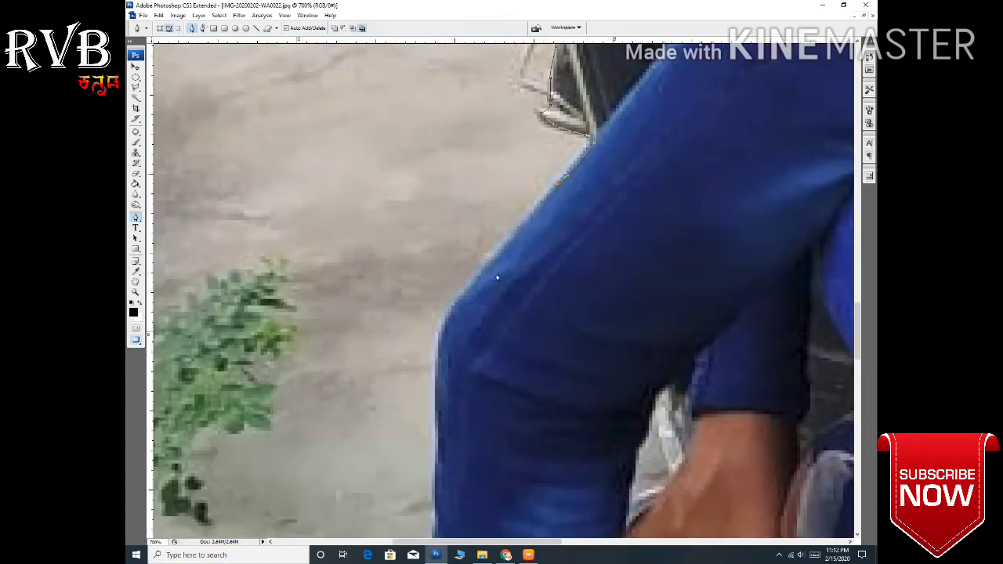
Trace the path down the jeans' left edge, over the foot and around the sandal to the heel.
drag(502, 248, 489, 116)
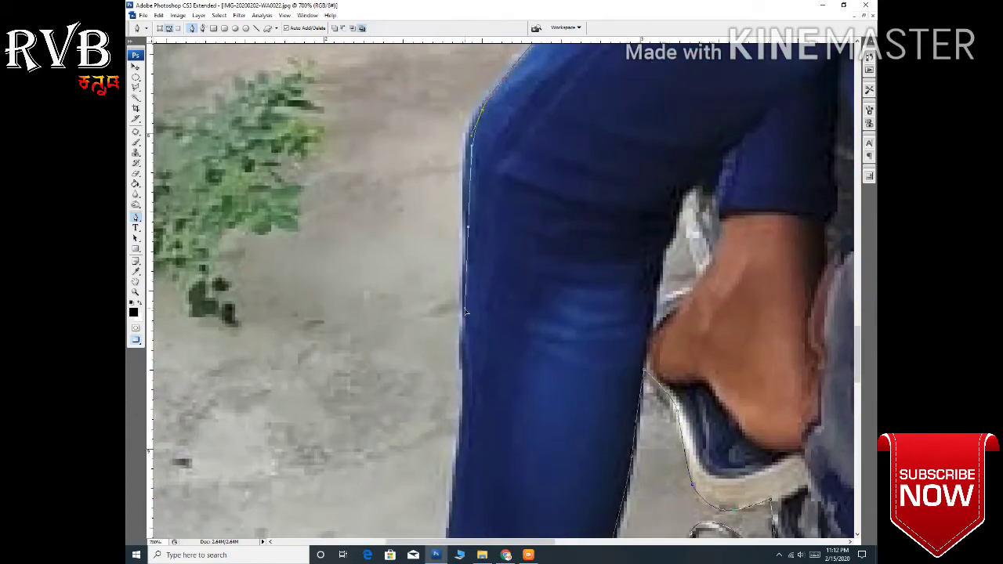
scroll(471, 220, down, 3)
scroll(476, 207, down, 3)
mouse_move(485, 192)
mouse_down()
mouse_move(470, 384)
mouse_move(577, 143)
mouse_up()
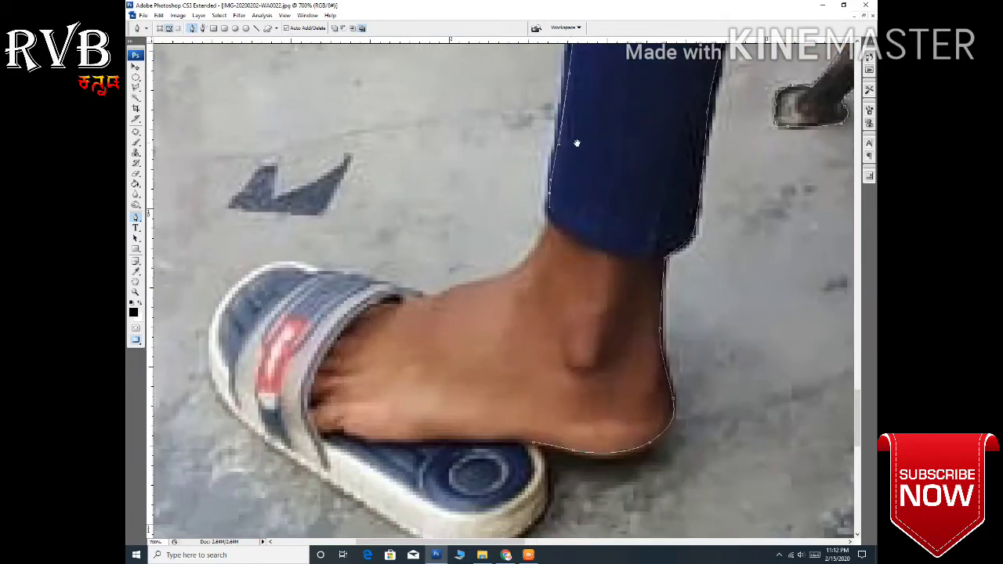
drag(548, 225, 454, 298)
mouse_move(342, 272)
mouse_down()
mouse_move(436, 272)
mouse_move(317, 291)
mouse_move(308, 338)
mouse_up()
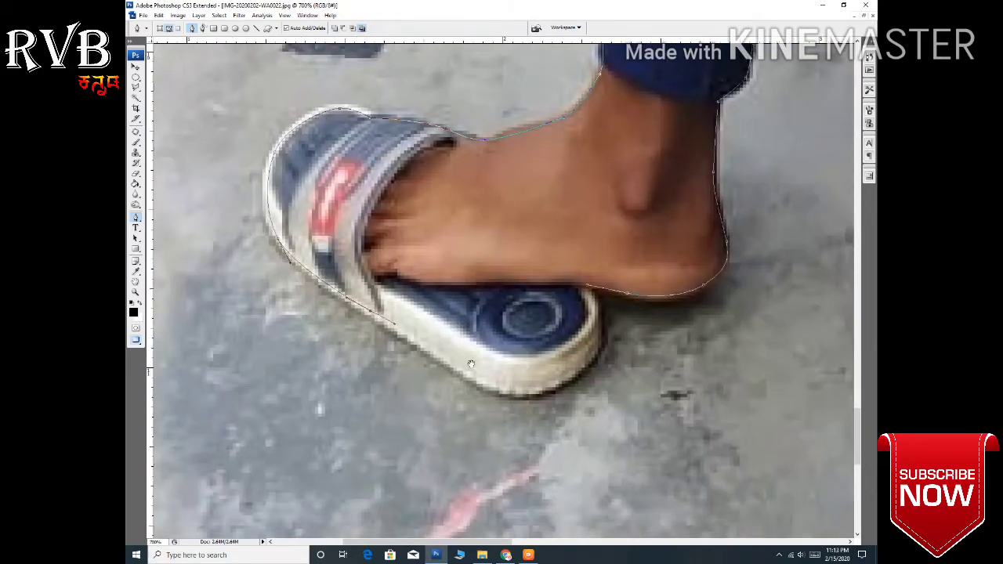
mouse_move(321, 400)
mouse_down()
mouse_move(507, 396)
mouse_move(587, 292)
mouse_up()
Convert the traced boy-and-scooter outline to a selection and open the forest road photo.
right_click(592, 260)
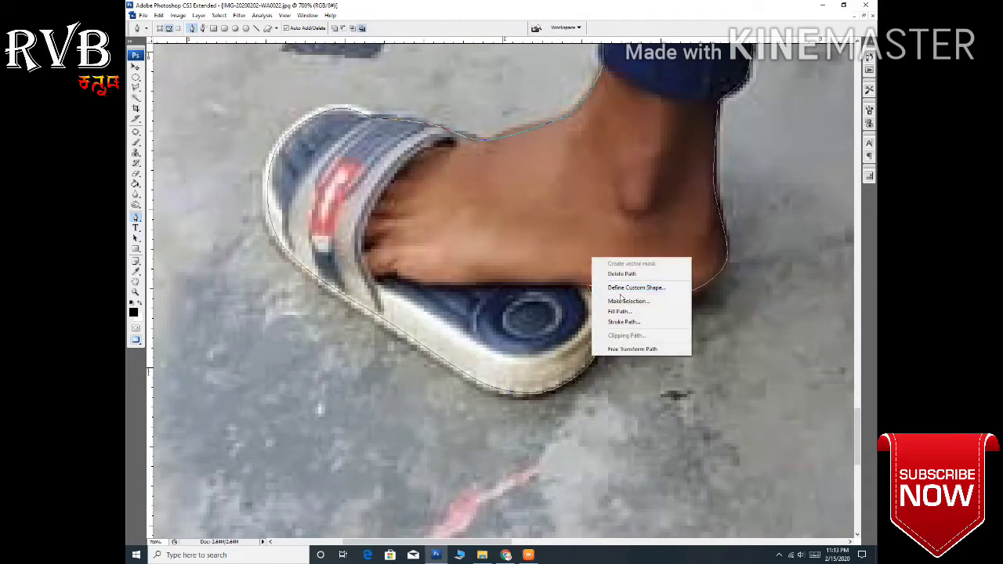
click(623, 300)
key(Return)
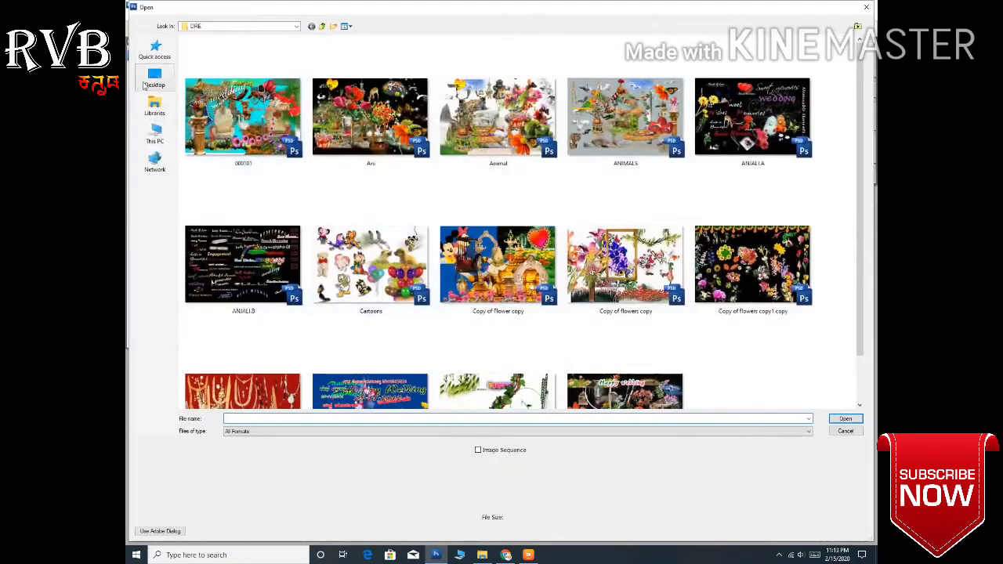
click(159, 78)
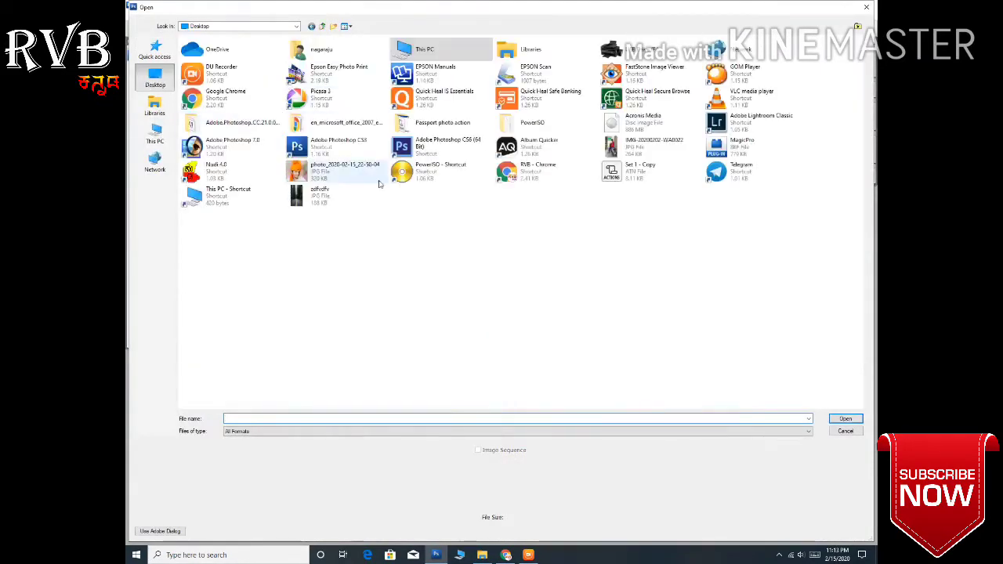
click(347, 191)
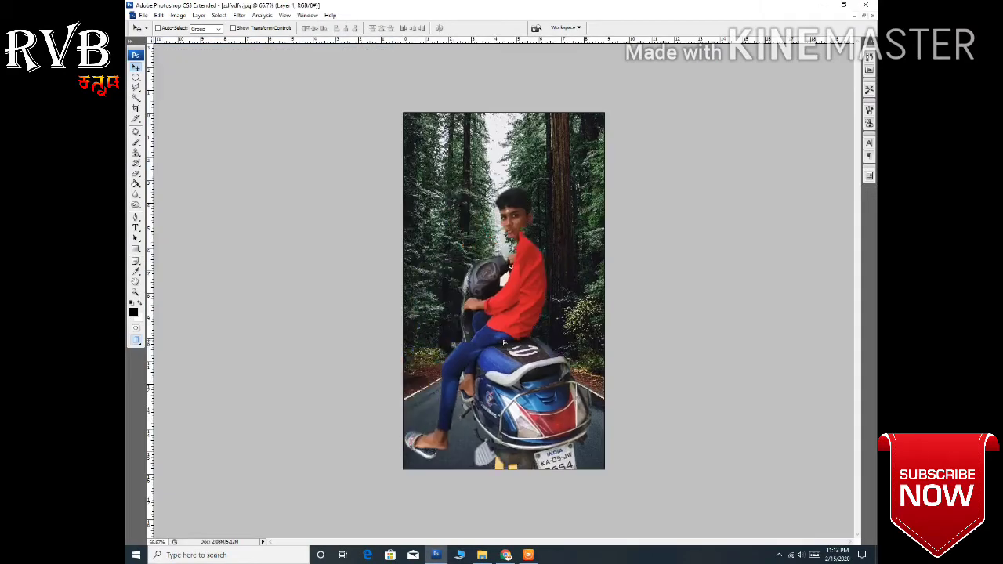
Free-transform the cutout: scale it down, reposition it and rotate it slightly onto the road.
key(ctrl+t)
drag(602, 172, 582, 203)
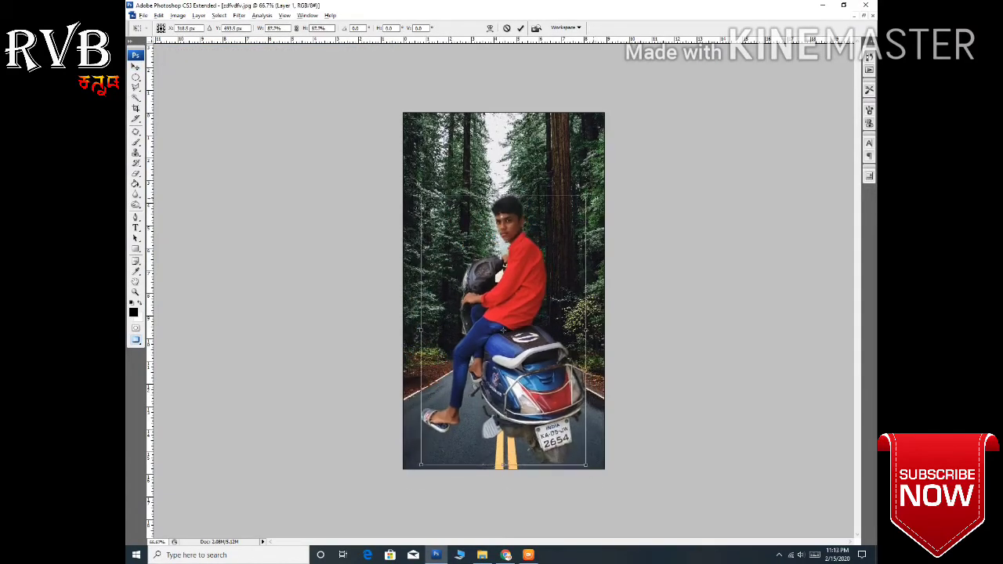
mouse_move(509, 313)
mouse_down()
mouse_move(509, 343)
mouse_move(542, 347)
mouse_move(527, 361)
mouse_up()
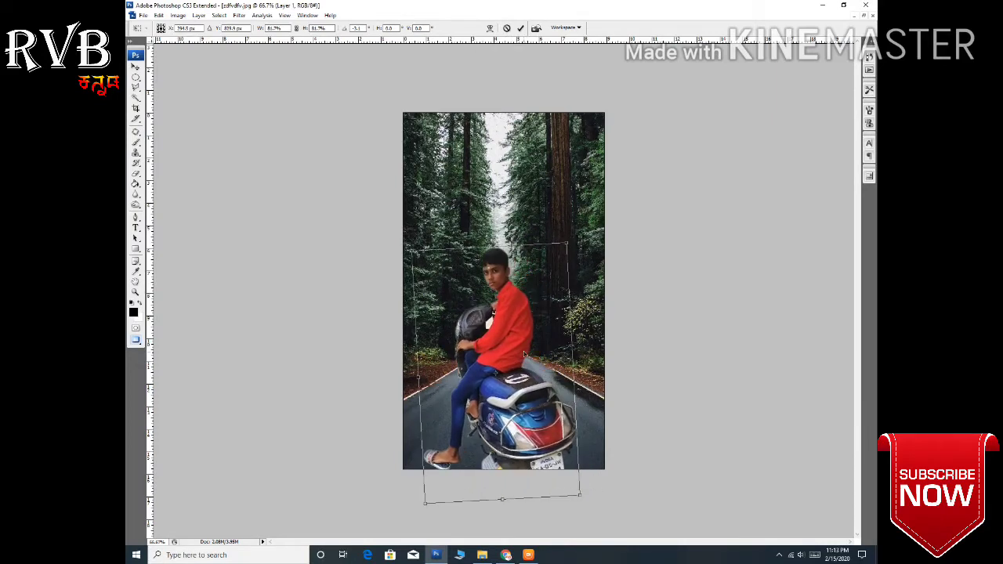
drag(497, 309, 495, 266)
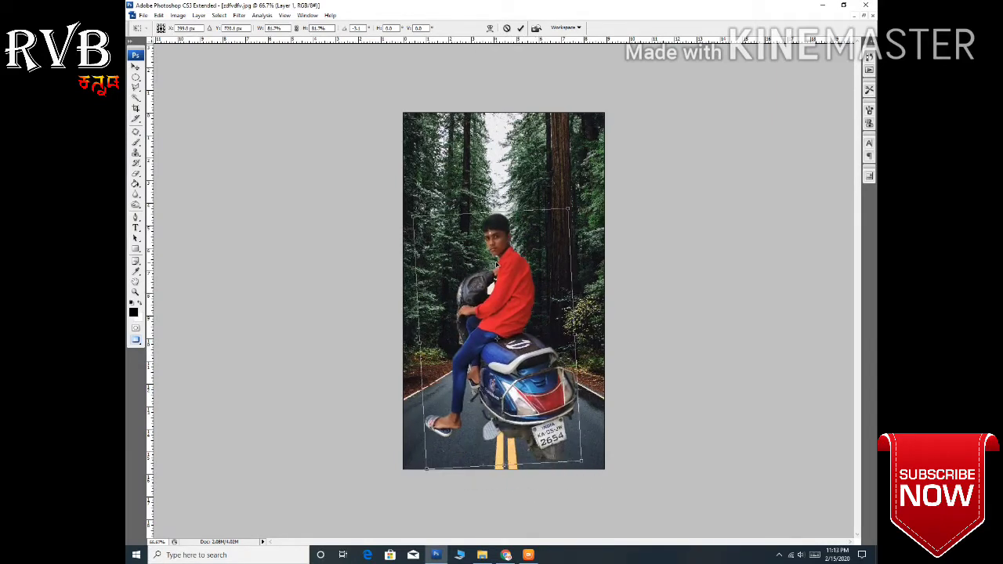
drag(415, 218, 416, 224)
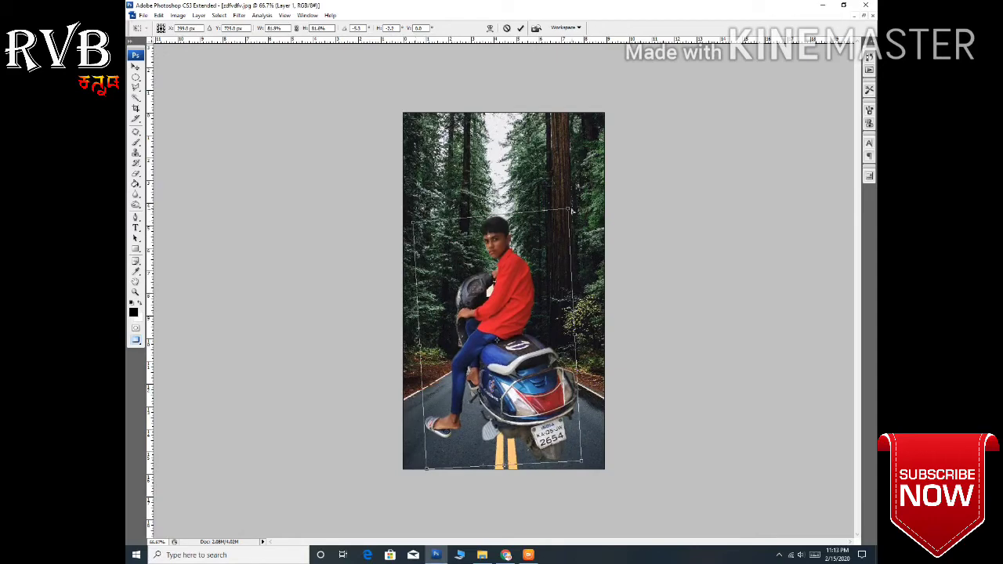
key(Return)
Move the cutout further down the road and slightly to the right.
key(ctrl+alt+0)
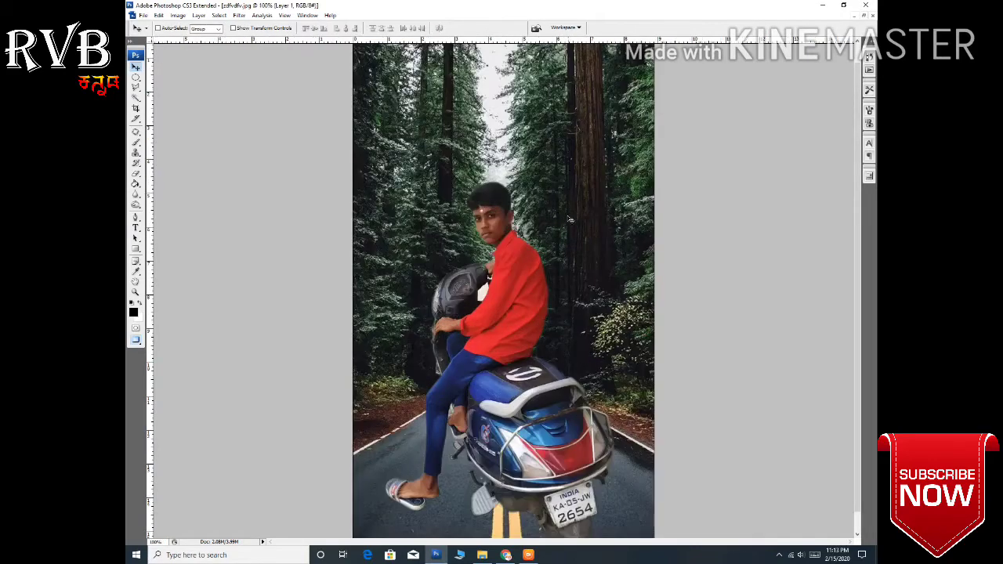
drag(506, 333, 509, 369)
key(ctrl+minus)
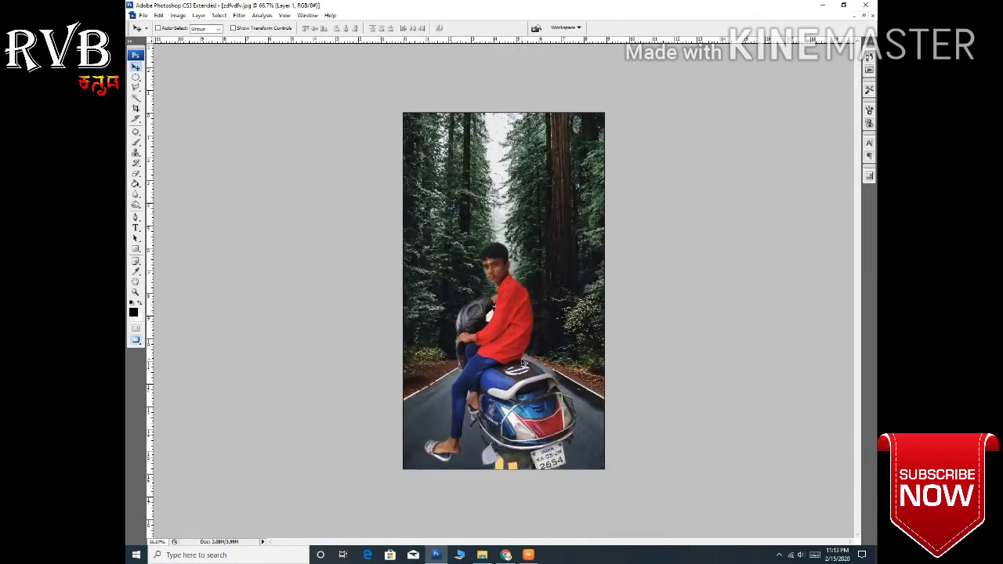
key(ctrl+minus)
mouse_move(523, 429)
mouse_down()
mouse_move(546, 413)
mouse_move(531, 420)
mouse_up()
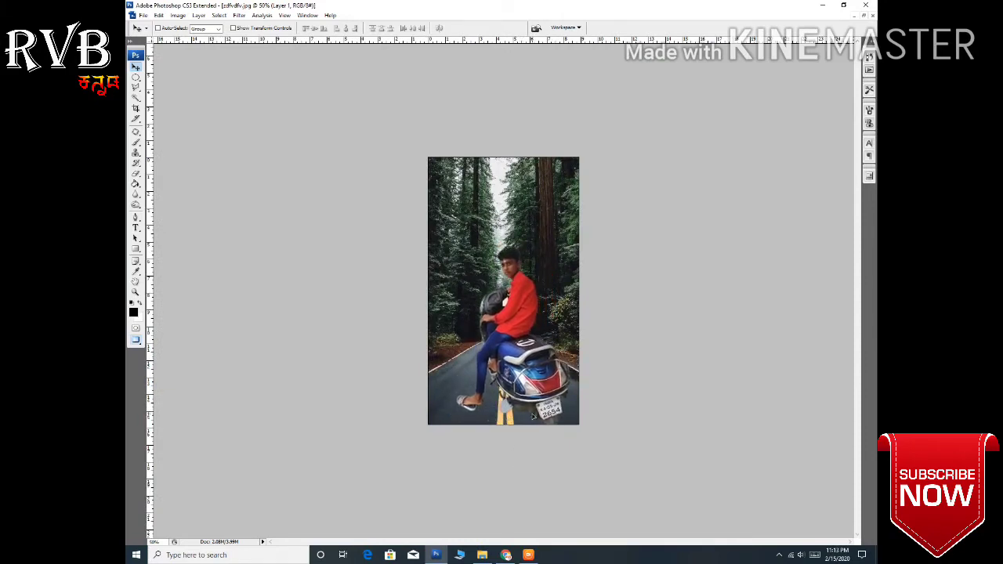
Shrink the cutout further and nudge it up and slightly right.
key(ctrl+t)
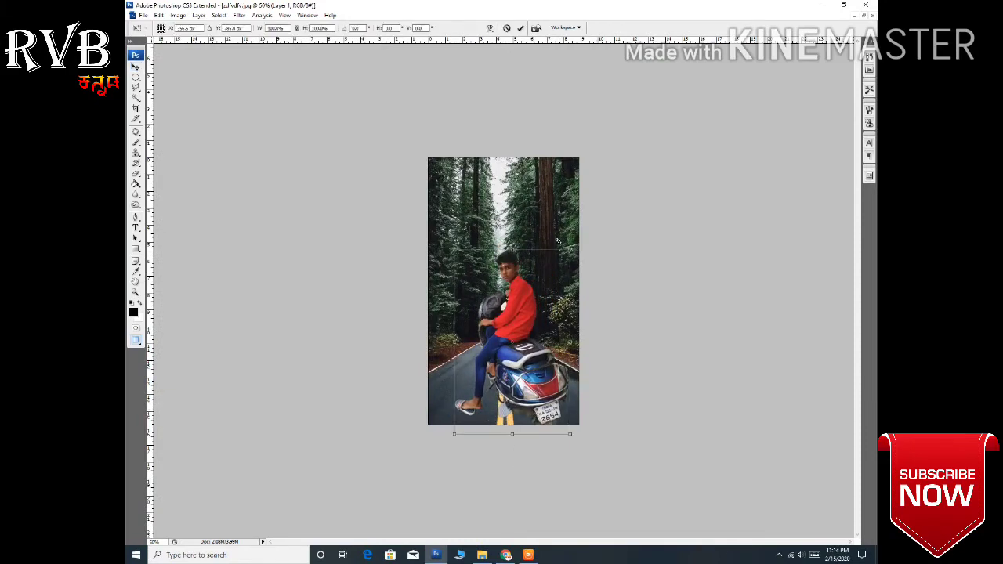
drag(561, 243, 556, 289)
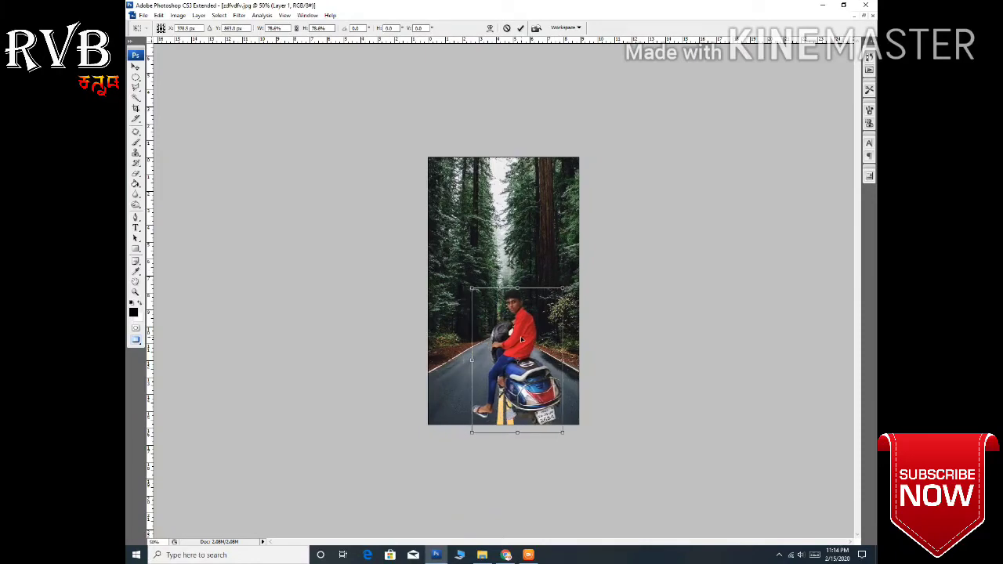
key(Return)
key(ctrl+plus)
drag(522, 385, 533, 362)
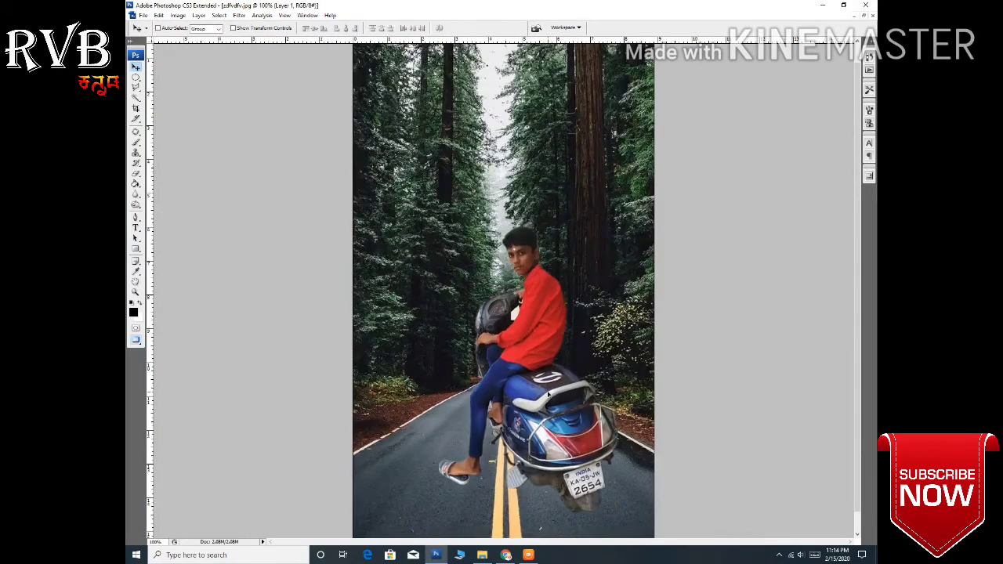
key(ctrl+minus)
Trace the white gap between the arm and handlebar, then delete it so the forest shows.
key(ctrl+plus)
key(ctrl+plus)
key(ctrl+plus)
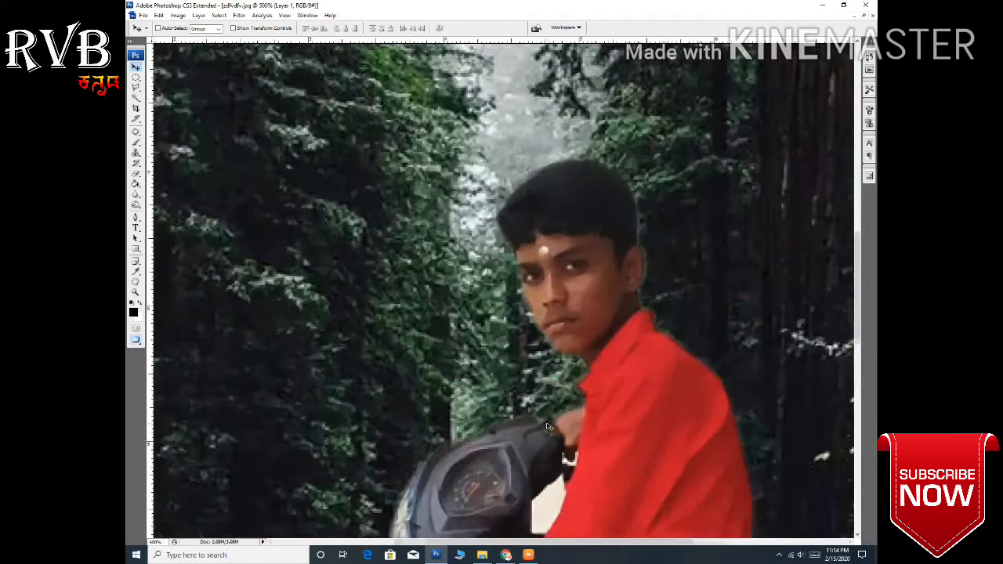
key(ctrl+plus)
key(p)
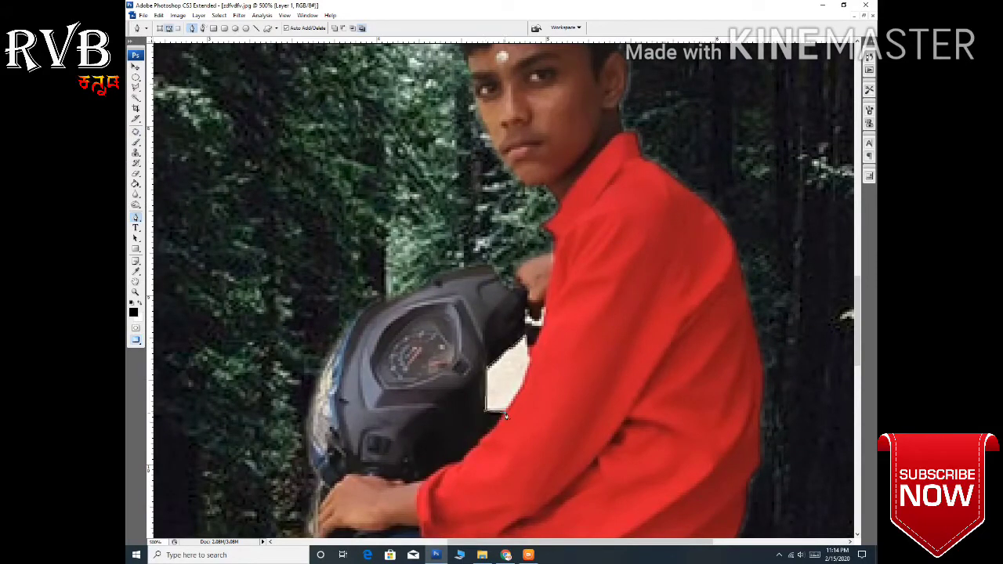
right_click(524, 356)
click(576, 400)
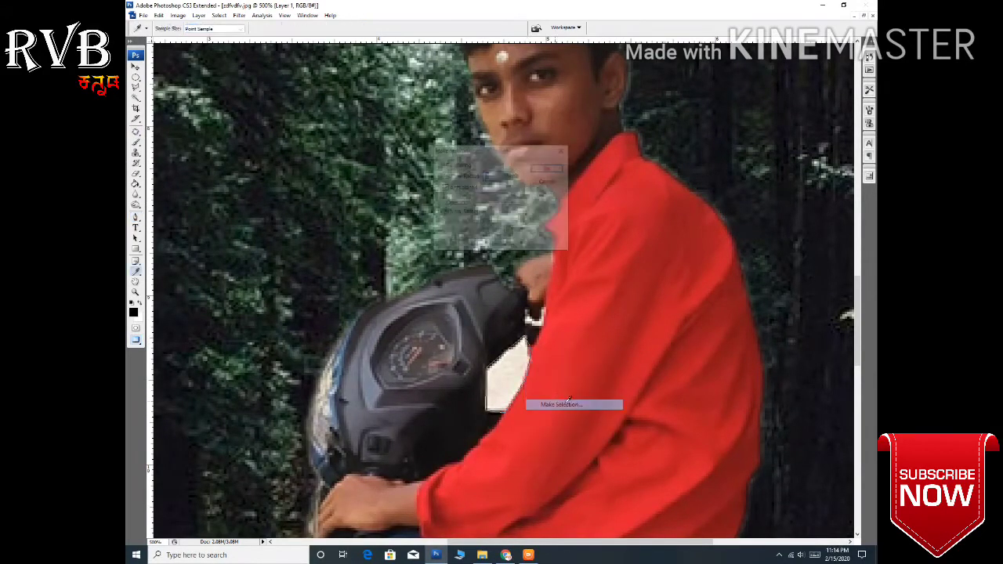
key(Return)
key(alt+BackSpace)
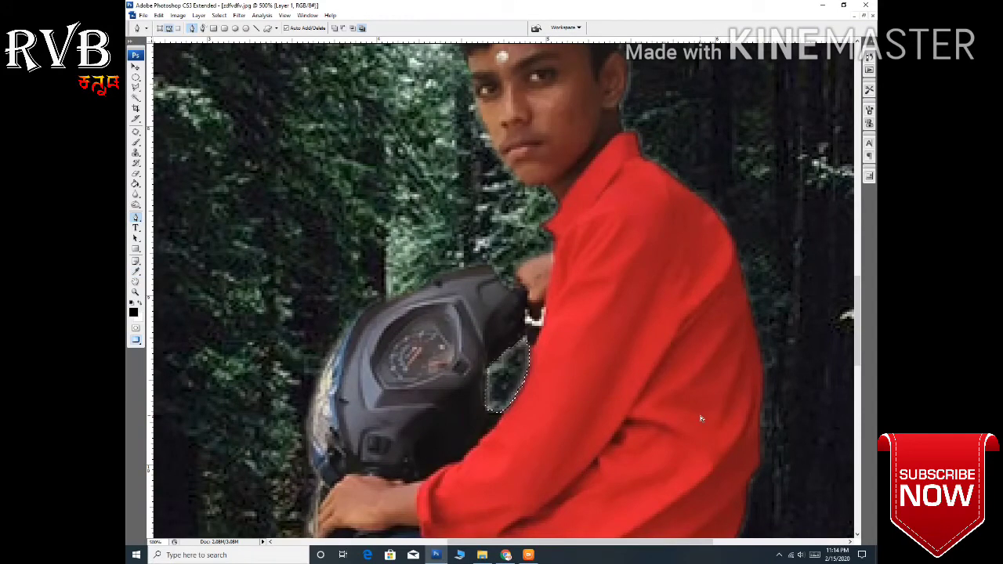
key(ctrl+d)
key(ctrl+alt+0)
key(ctrl+minus)
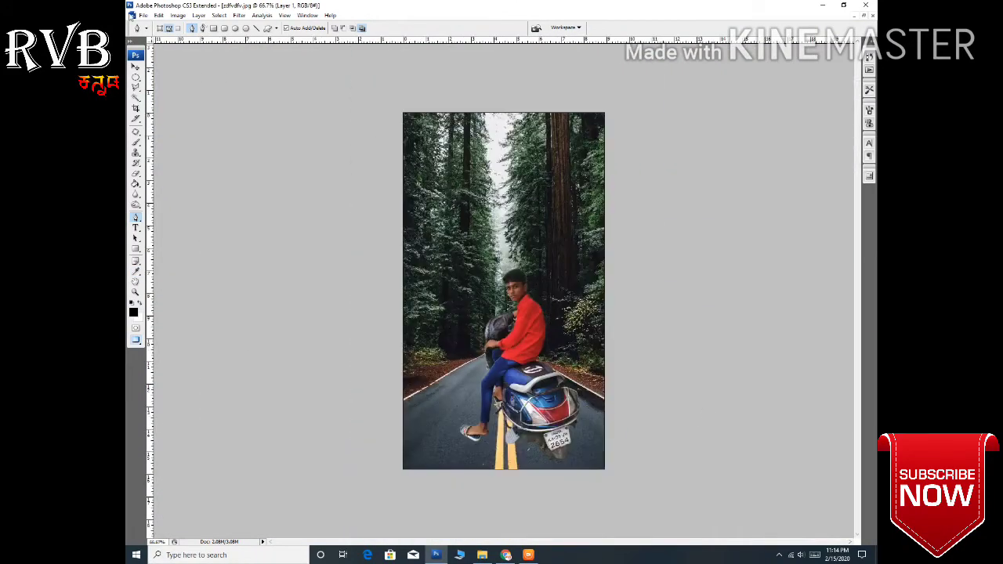
Nudge the cutout down, crop to a 4 × 6 inch portrait, and raise the Curves.
click(135, 68)
key(shift+Down)
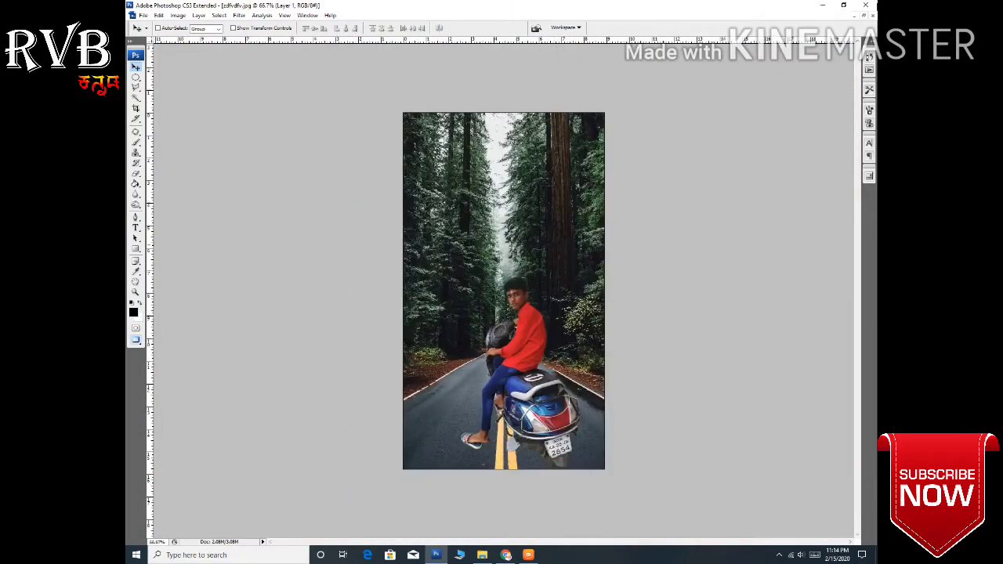
click(135, 109)
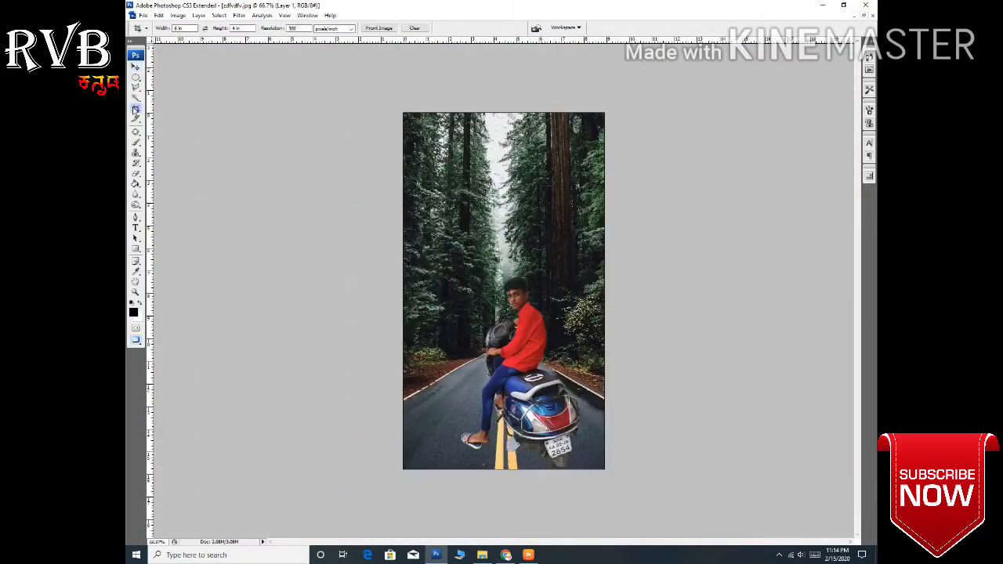
key(Tab)
text(6)
drag(541, 401, 588, 469)
drag(545, 404, 553, 408)
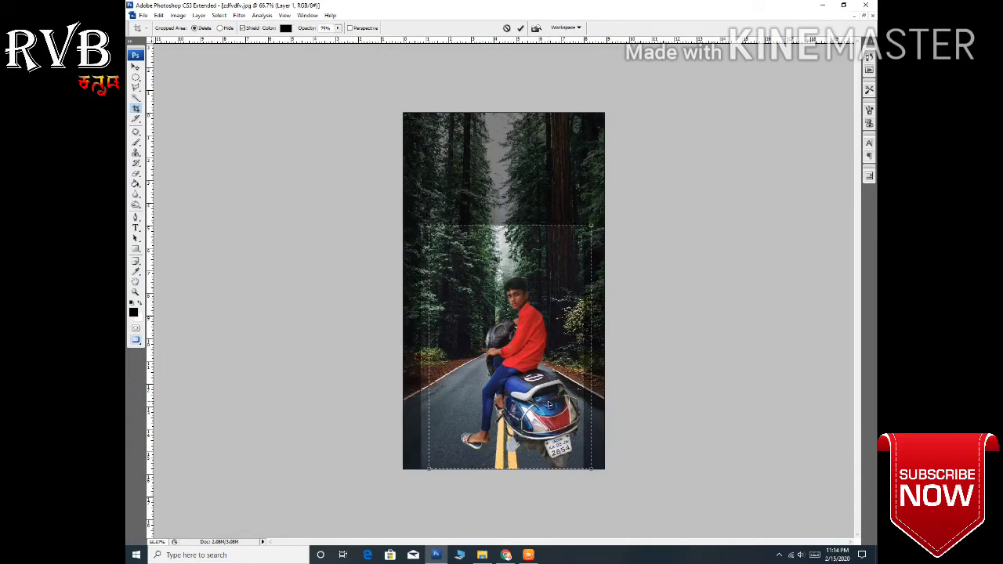
key(Return)
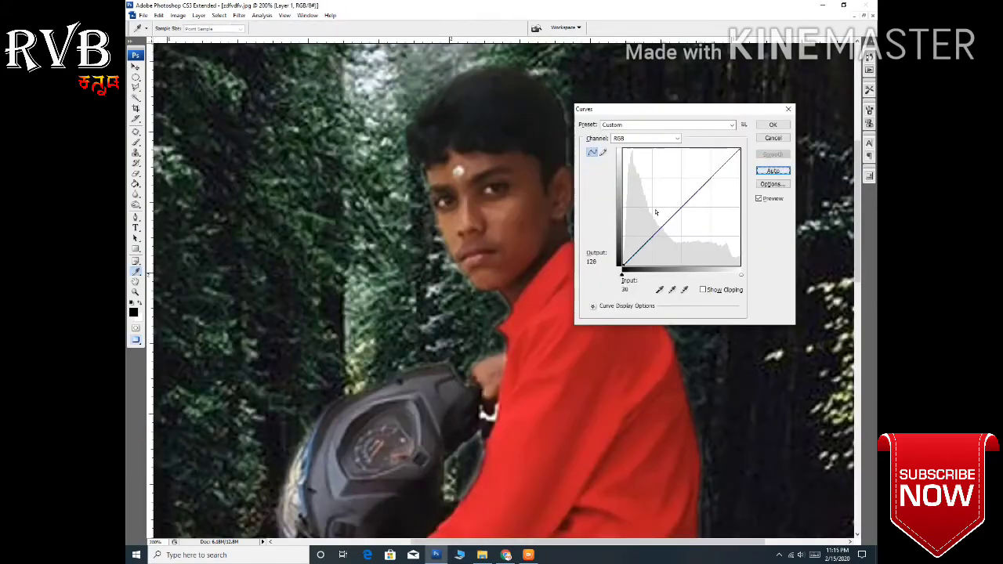
drag(678, 202, 677, 199)
click(764, 127)
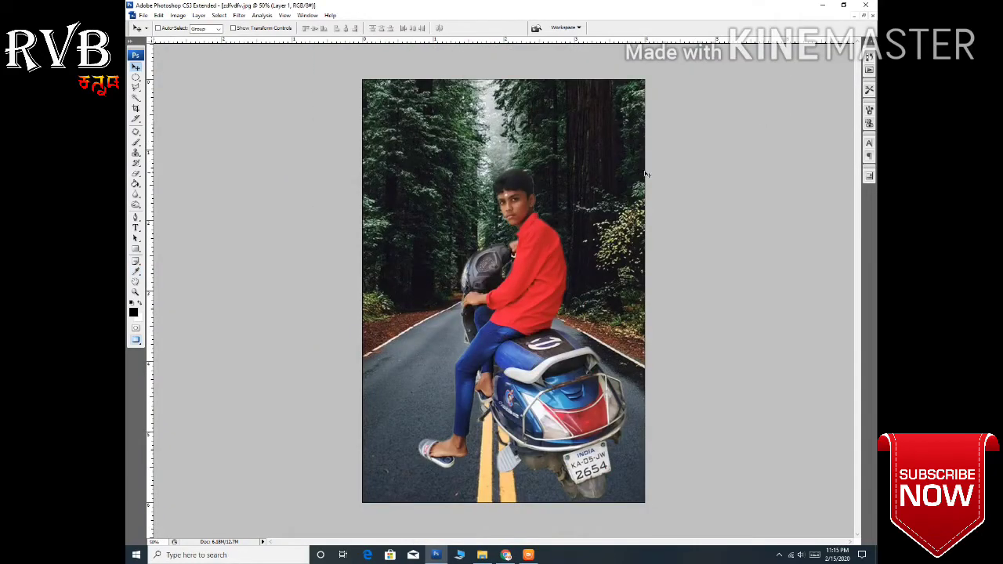
Make Background the active layer and apply a small-radius Gaussian Blur to it.
right_click(647, 174)
click(666, 162)
click(239, 15)
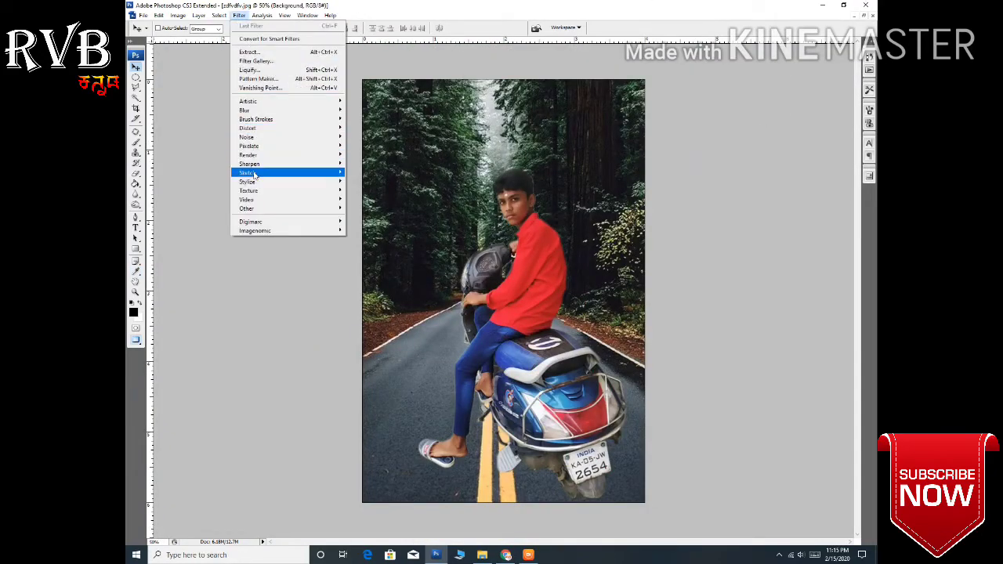
mouse_move(288, 109)
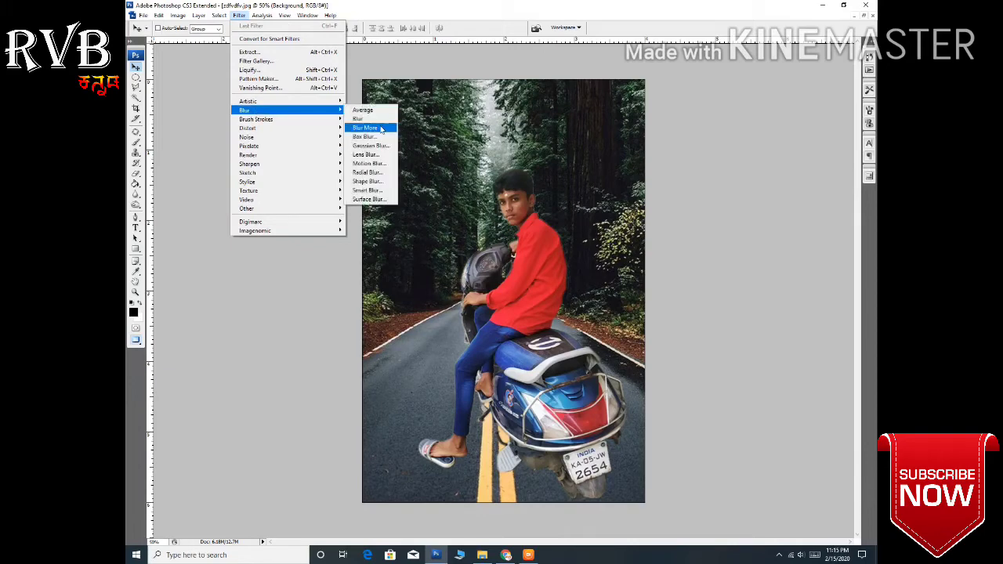
click(372, 145)
click(464, 277)
drag(470, 134, 727, 176)
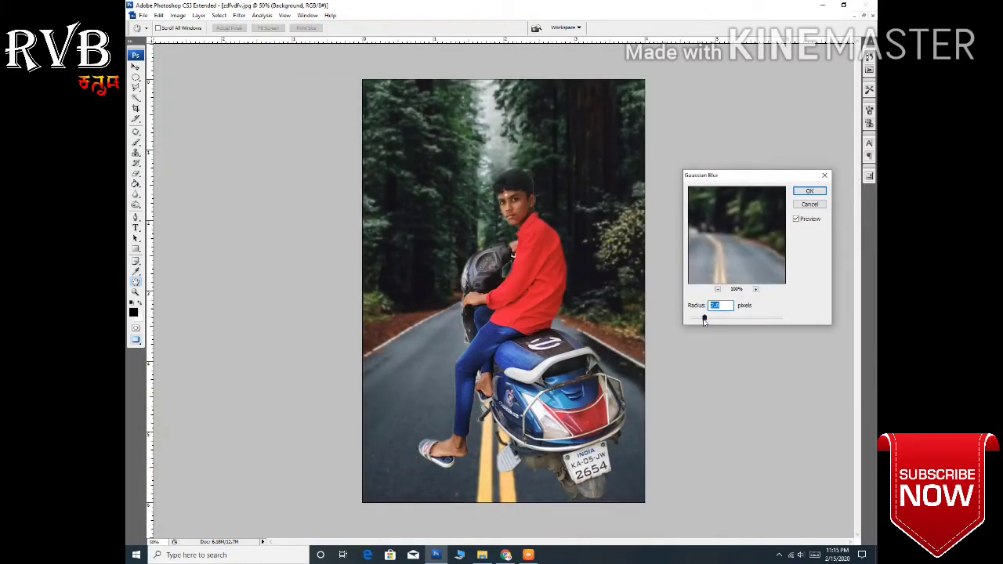
click(809, 192)
key(ctrl+plus)
key(ctrl+plus)
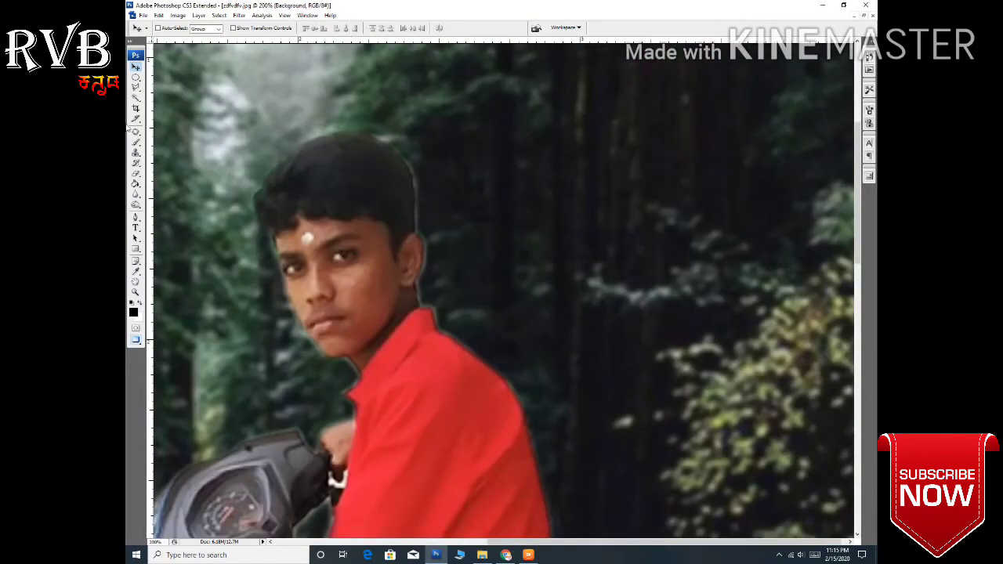
Choose the Blur tool with Layer 1, the boy-and-scooter layer, active.
click(136, 195)
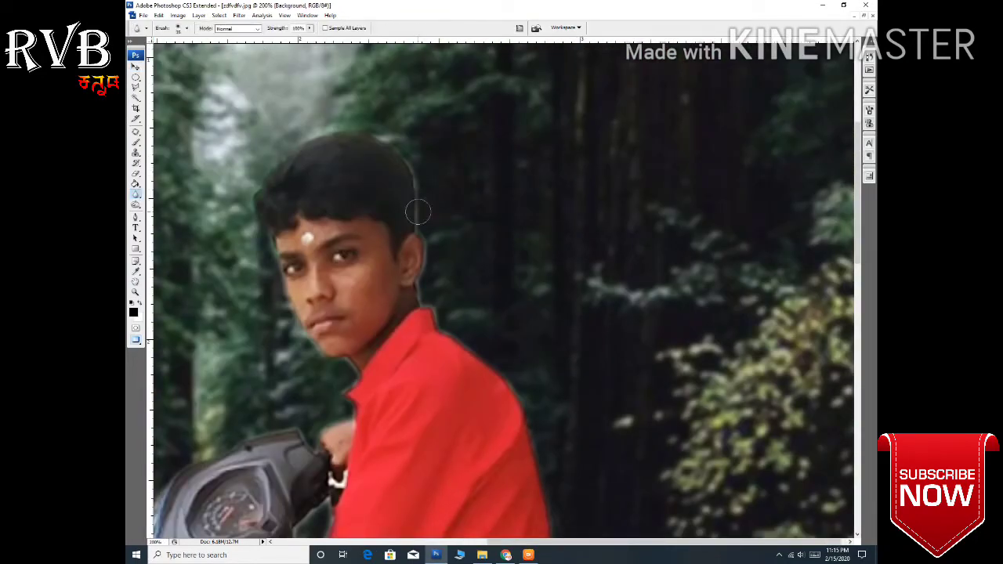
click(135, 68)
right_click(369, 205)
click(392, 210)
click(136, 194)
Blur the hair, shirt, jeans, foot and scooter edges back to the rear wheel.
mouse_move(405, 157)
mouse_down()
mouse_move(429, 269)
mouse_move(461, 343)
mouse_up()
drag(530, 439, 571, 188)
drag(275, 127, 287, 284)
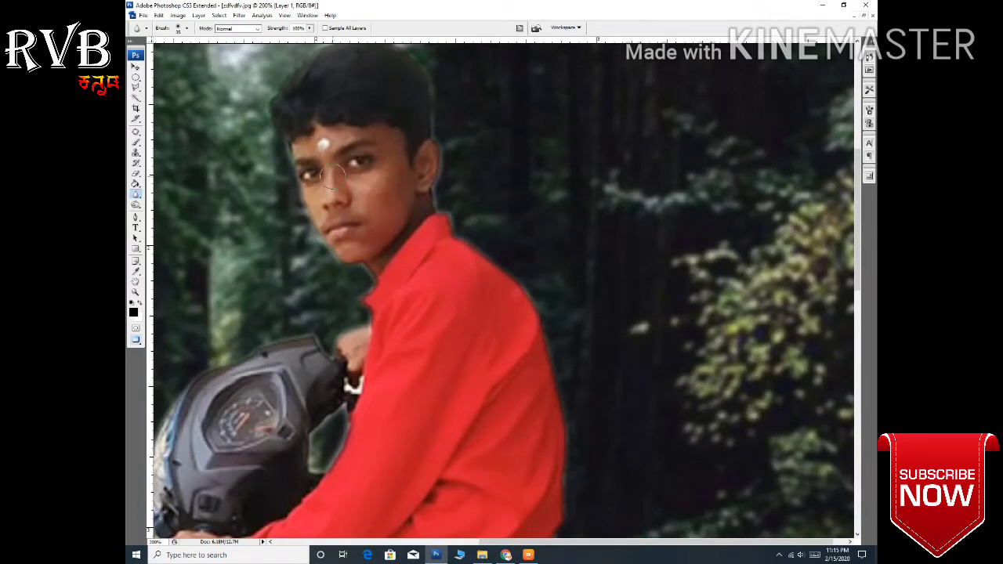
drag(351, 411, 391, 274)
drag(345, 297, 375, 182)
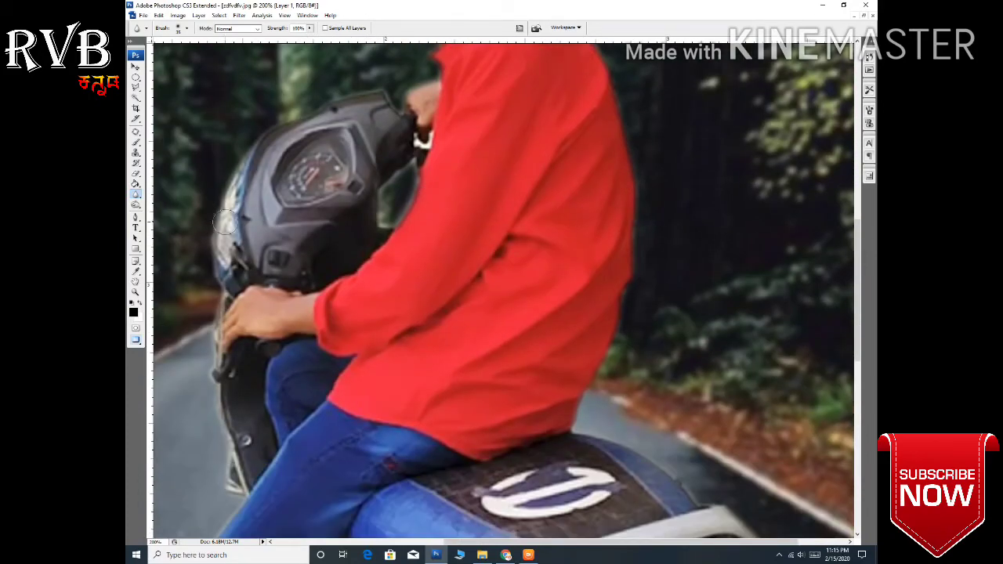
drag(405, 224, 460, 75)
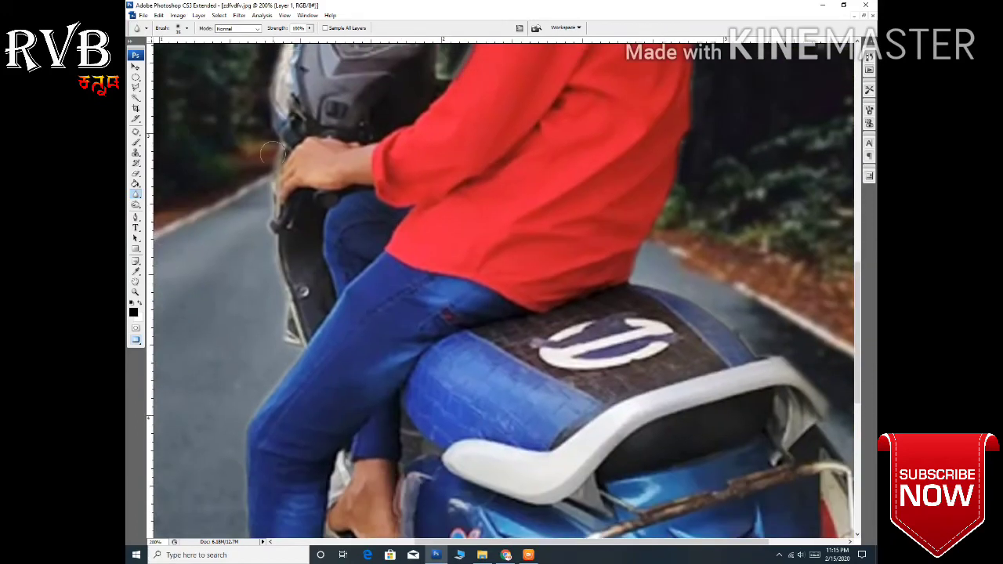
drag(264, 415, 300, 265)
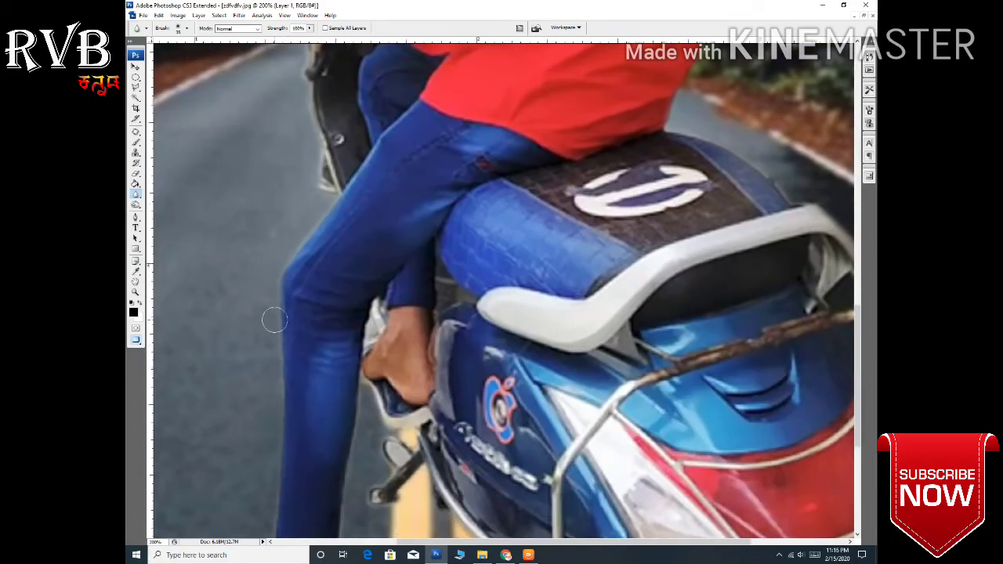
drag(275, 321, 319, 109)
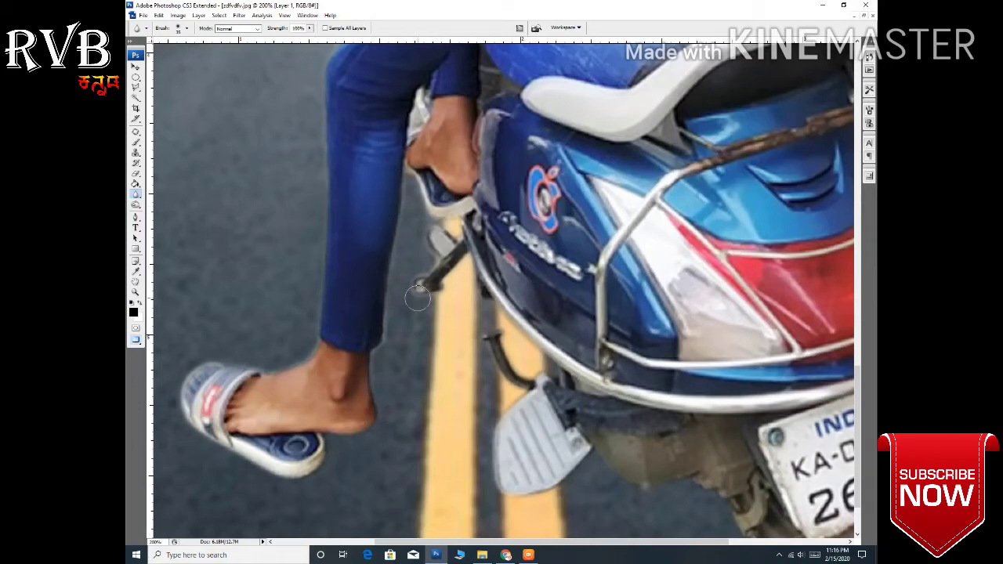
drag(654, 361, 494, 282)
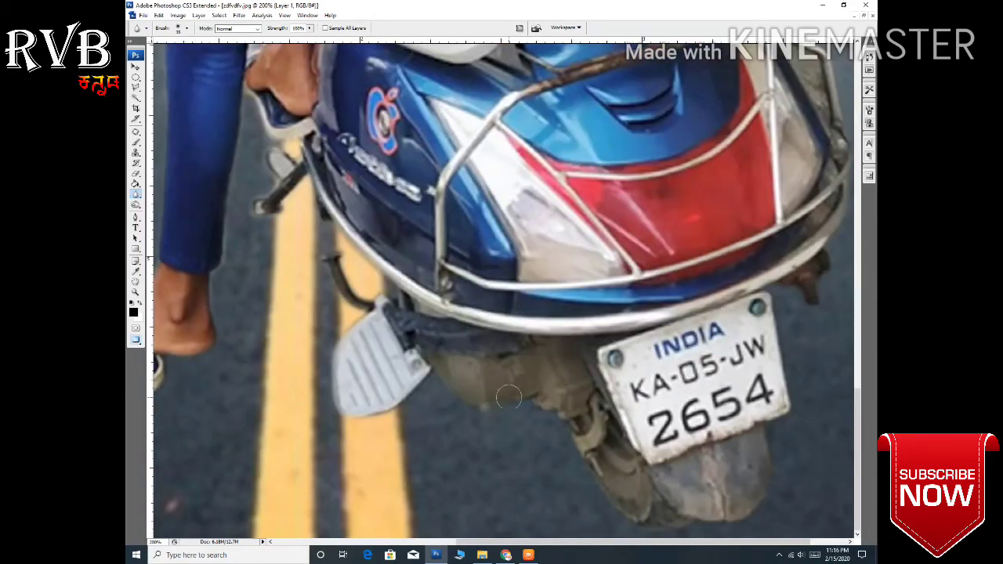
scroll(786, 292, up, 5)
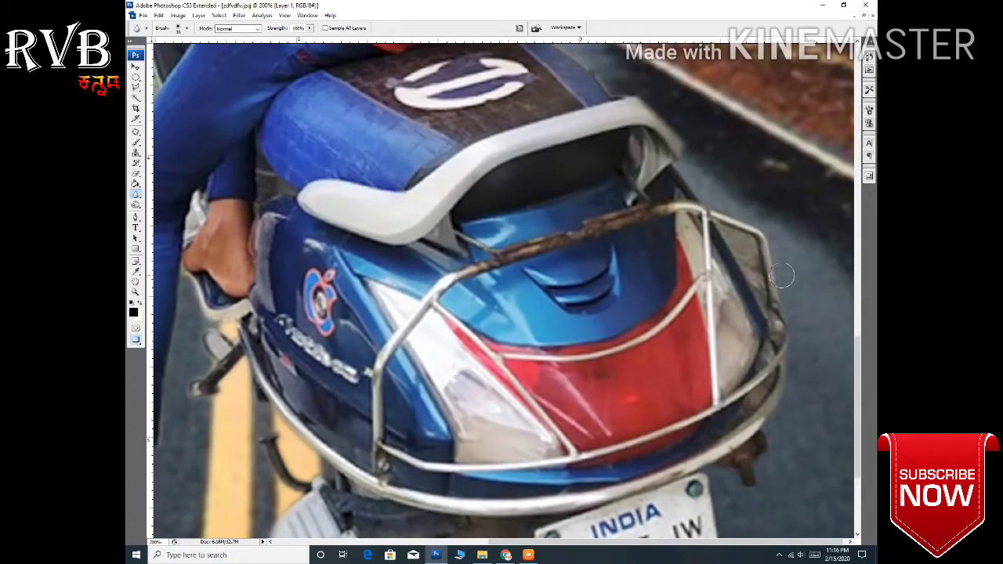
Close the path around the scooter's rear rail gap and convert it to a selection.
click(135, 217)
key(ctrl+plus)
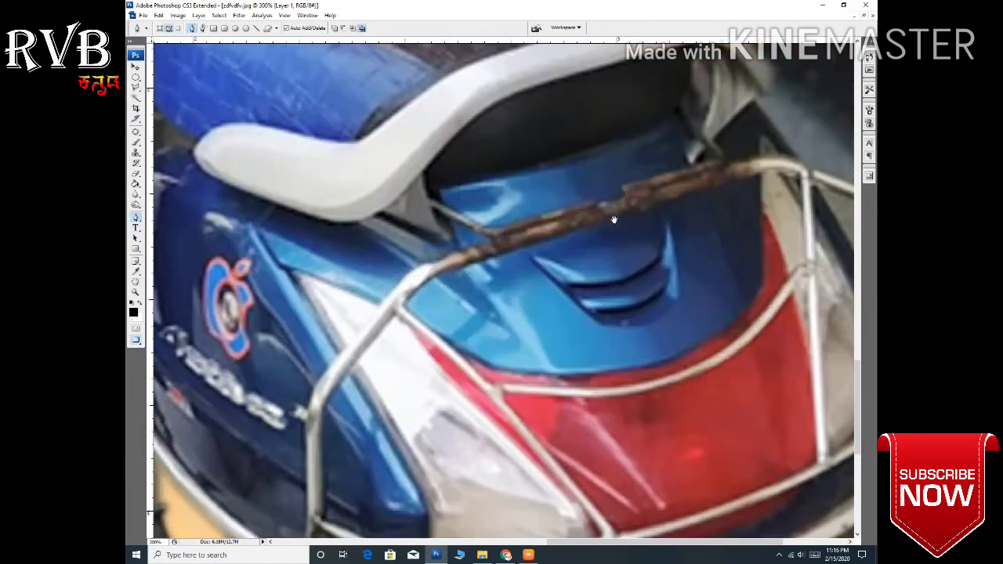
click(705, 271)
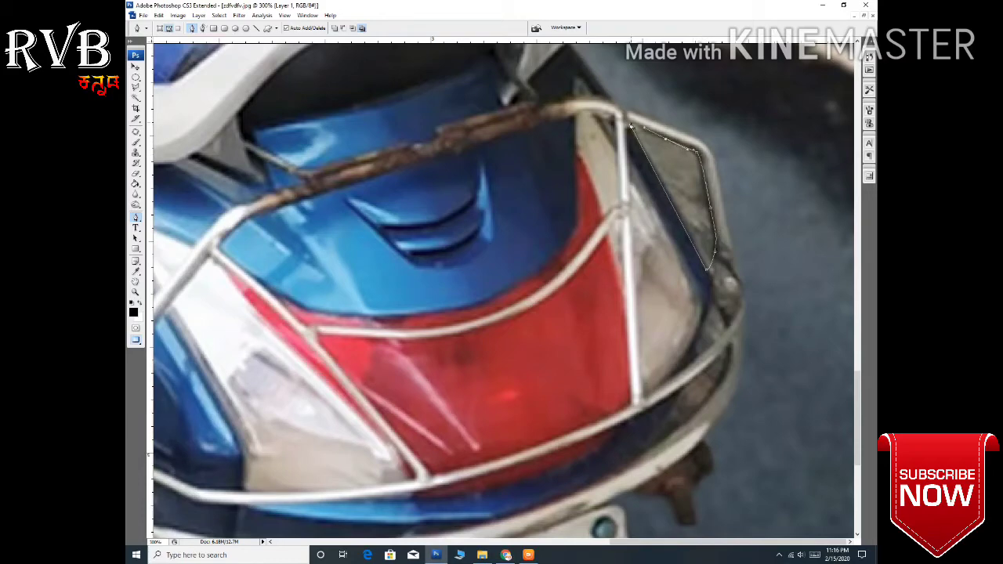
right_click(674, 165)
click(690, 206)
key(Return)
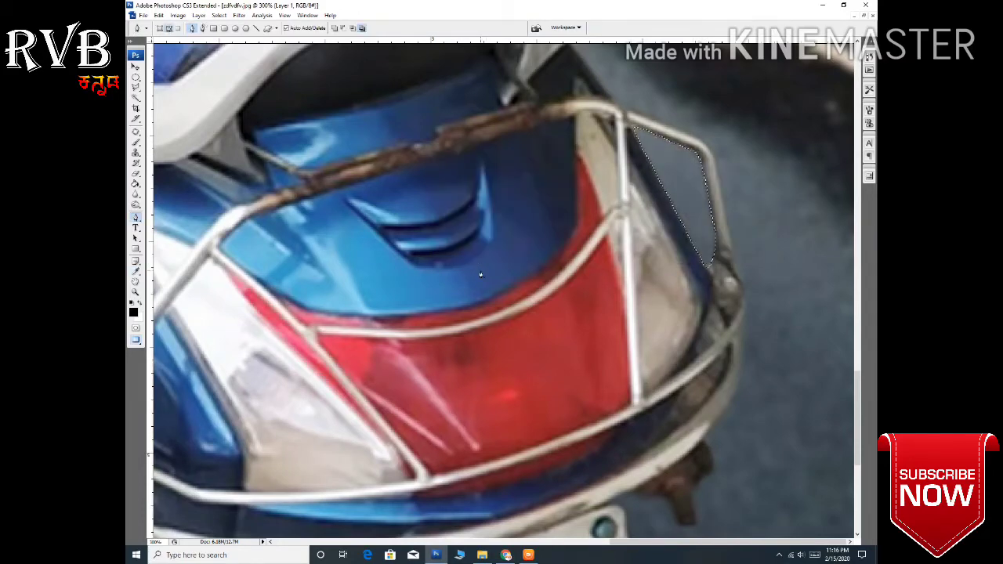
key(ctrl+minus)
key(ctrl+minus)
key(ctrl+minus)
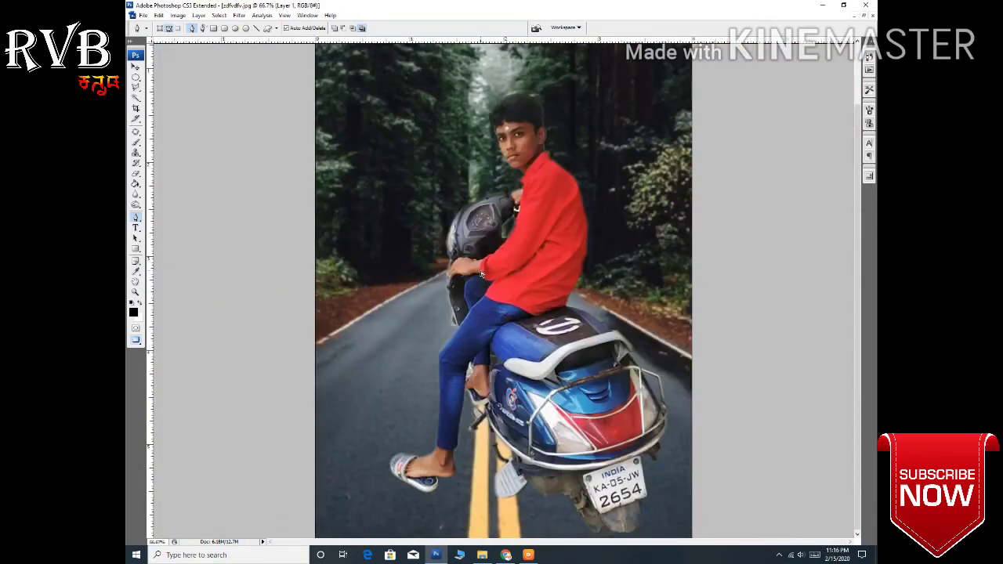
Convert the small traced path by the foot into a selection.
key(ctrl+plus)
key(ctrl+plus)
key(ctrl+plus)
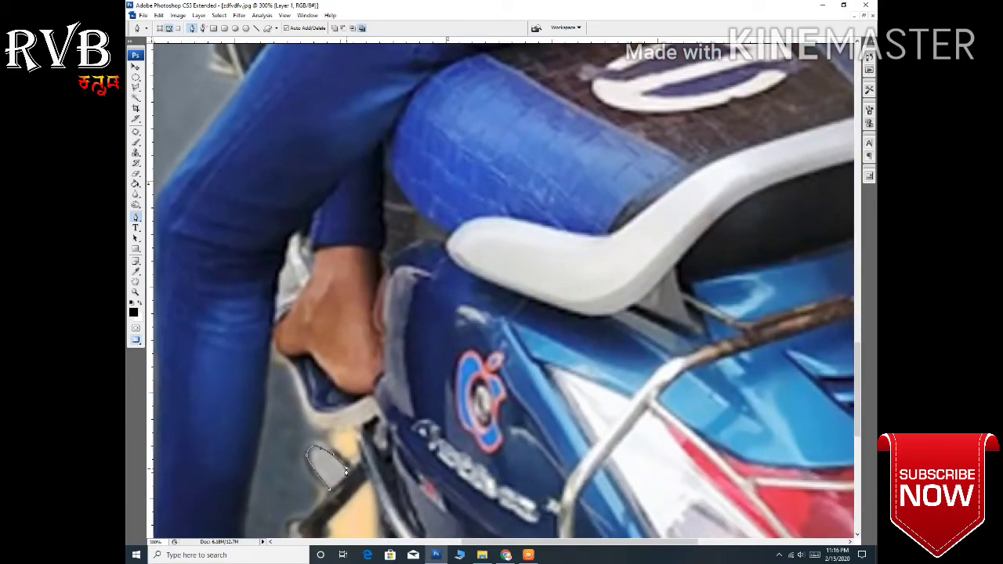
right_click(331, 491)
click(372, 410)
key(Return)
key(ctrl+minus)
key(ctrl+minus)
key(ctrl+minus)
Blur the boy's face and hair edges at 200% zoom, then fit the photo.
key(ctrl+plus)
key(ctrl+plus)
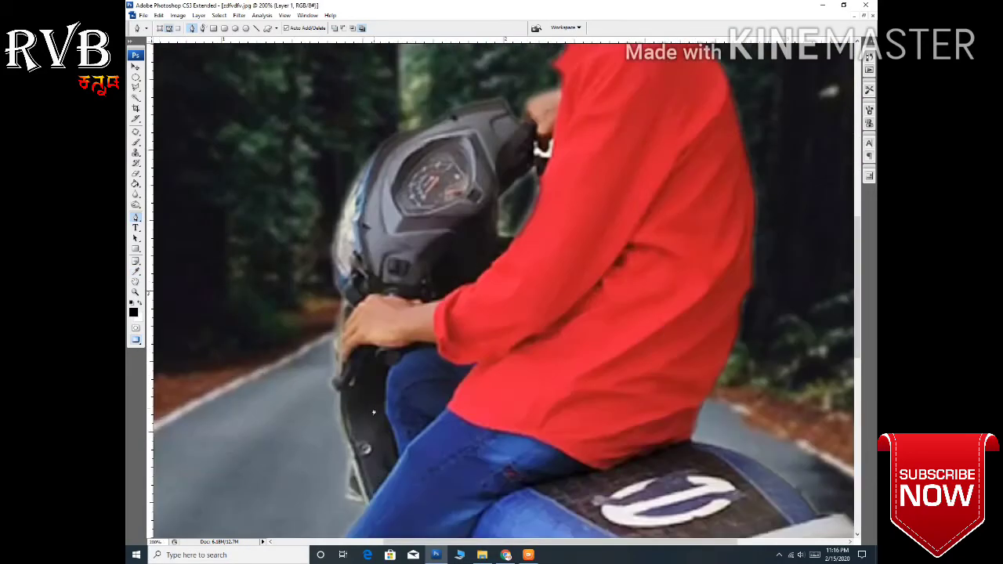
scroll(502, 290, up, 4)
scroll(162, 47, up, 2)
key(r)
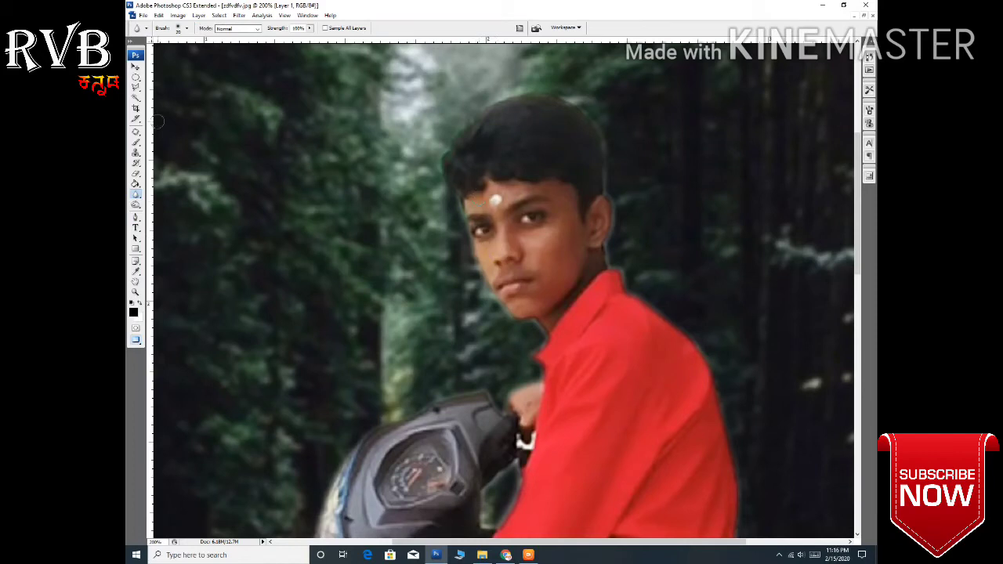
key(v)
key(ctrl+0)
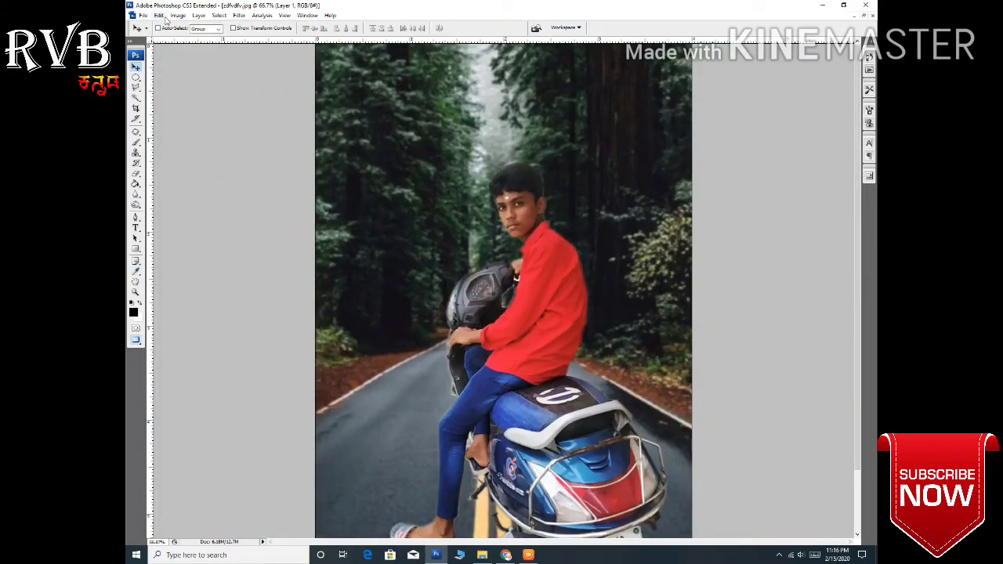
Raise the brightness of the boy-and-scooter layer slightly with Brightness/Contrast.
click(177, 16)
mouse_move(192, 39)
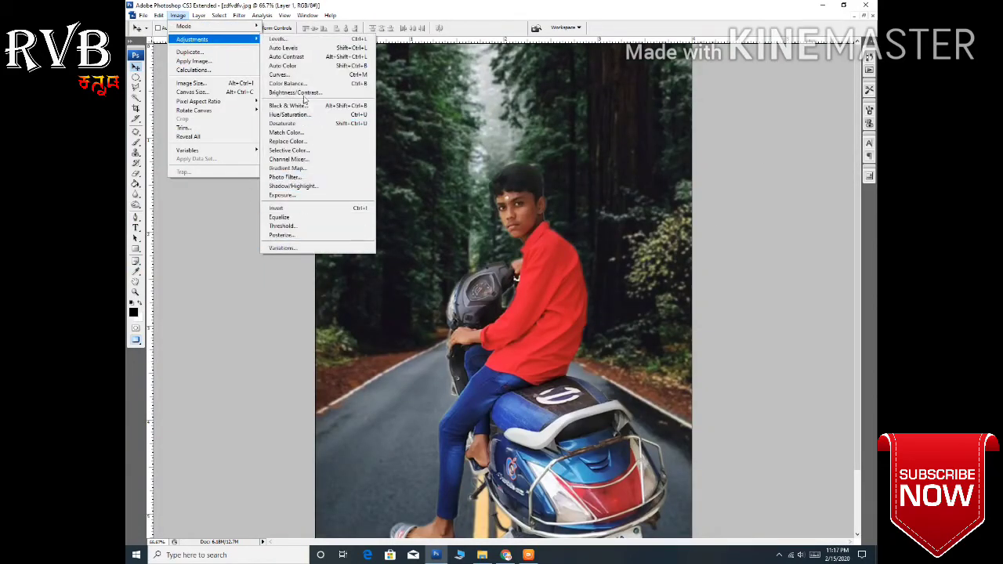
click(304, 94)
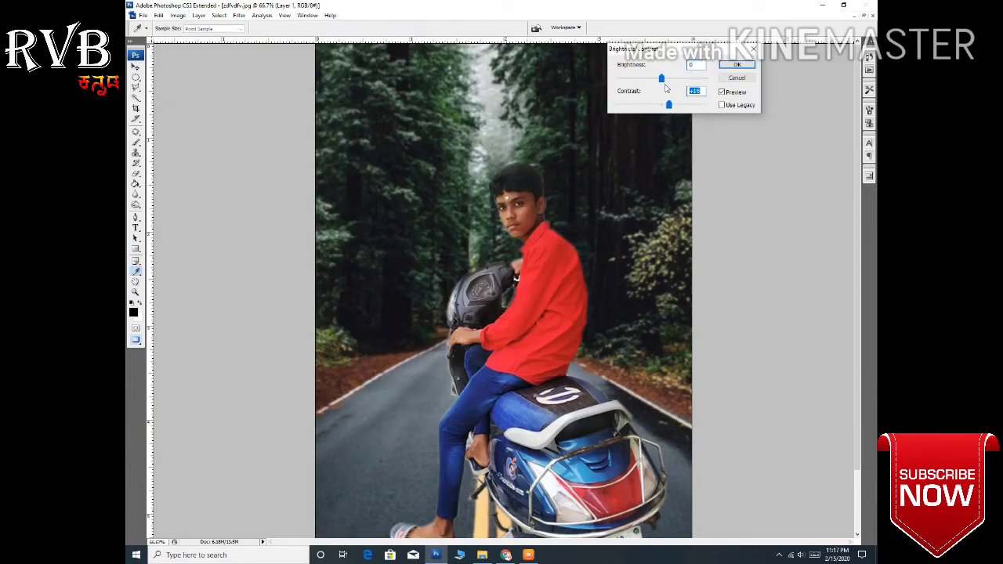
drag(662, 79, 664, 80)
key(Return)
scroll(499, 168, up, 1)
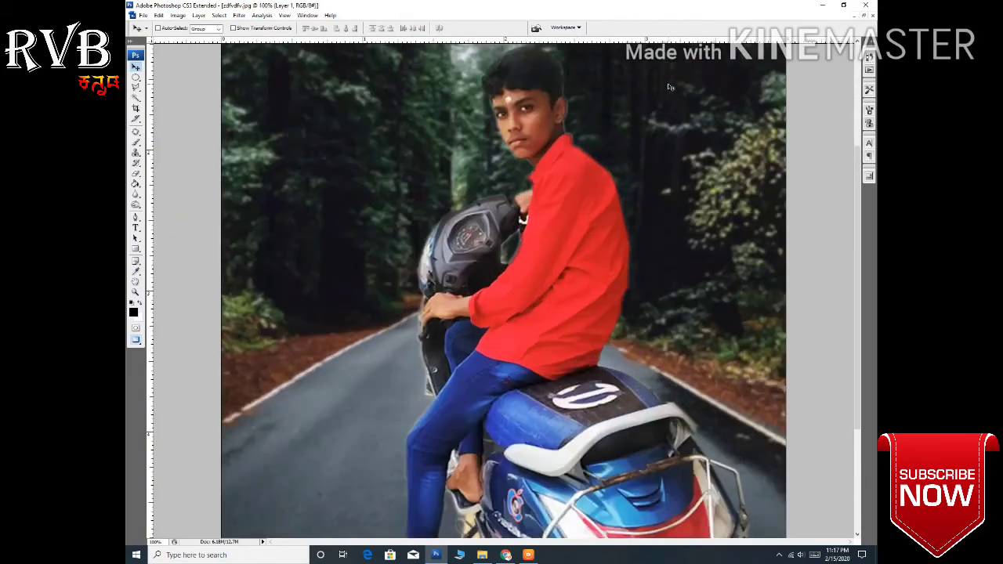
scroll(499, 168, up, 1)
scroll(499, 169, up, 1)
scroll(573, 160, down, 3)
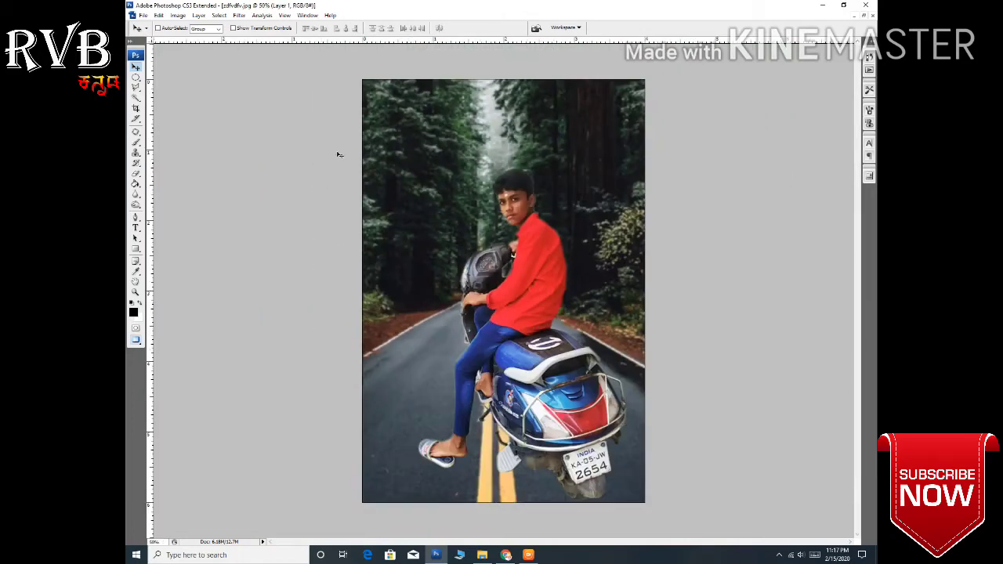
Select the forest Background and raise its Contrast to +20.
right_click(387, 139)
click(408, 155)
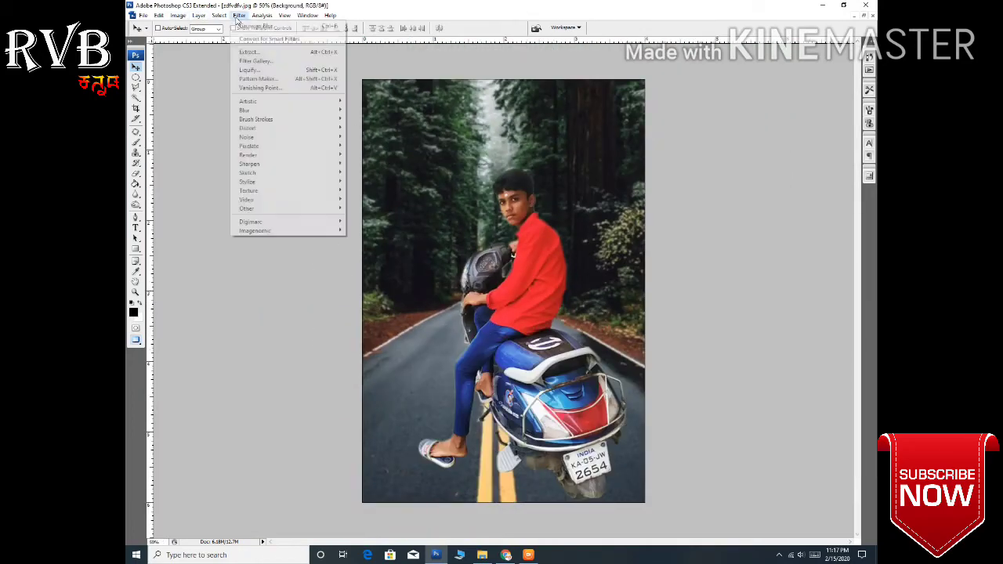
click(239, 15)
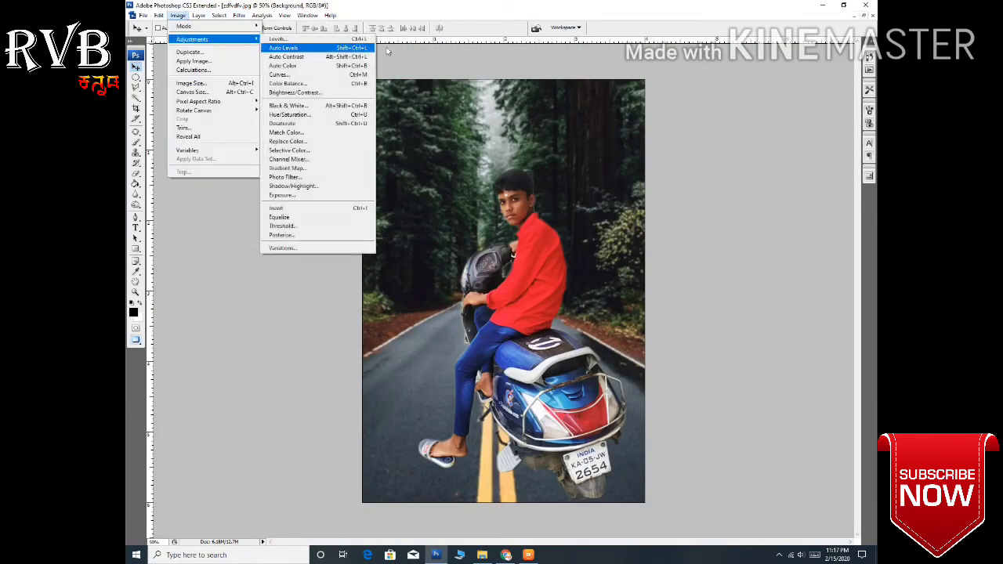
click(298, 96)
mouse_move(660, 105)
mouse_down()
mouse_move(671, 105)
mouse_move(665, 79)
mouse_up()
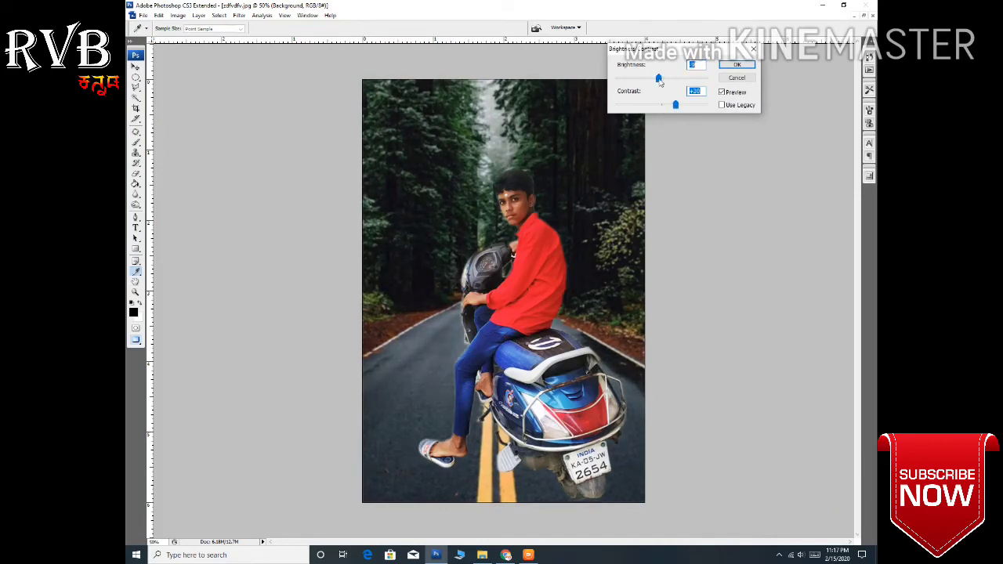
click(723, 63)
key(v)
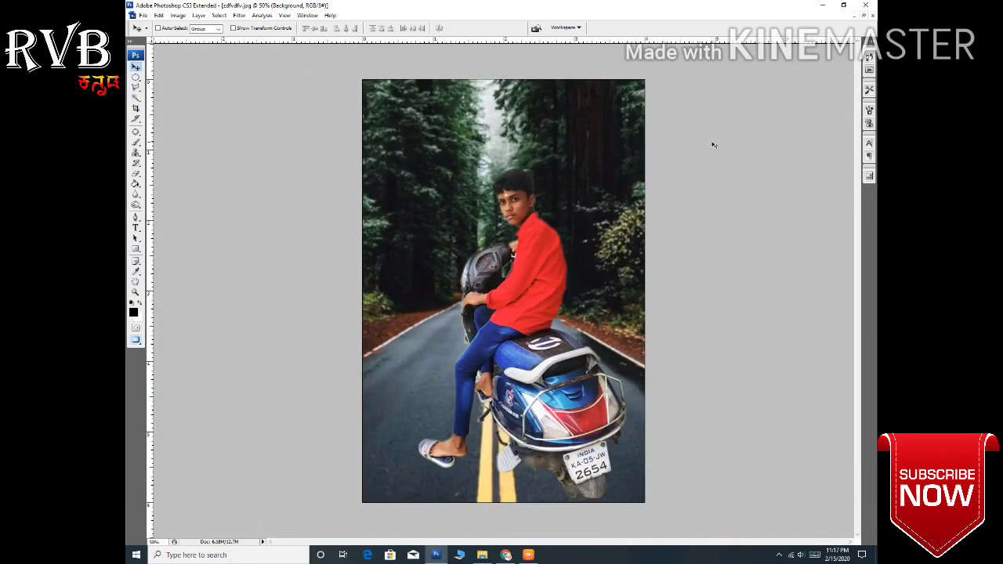
key(ctrl+plus)
Shift the forest background's midtones slightly toward red with Color Balance.
scroll(372, 206, up, 3)
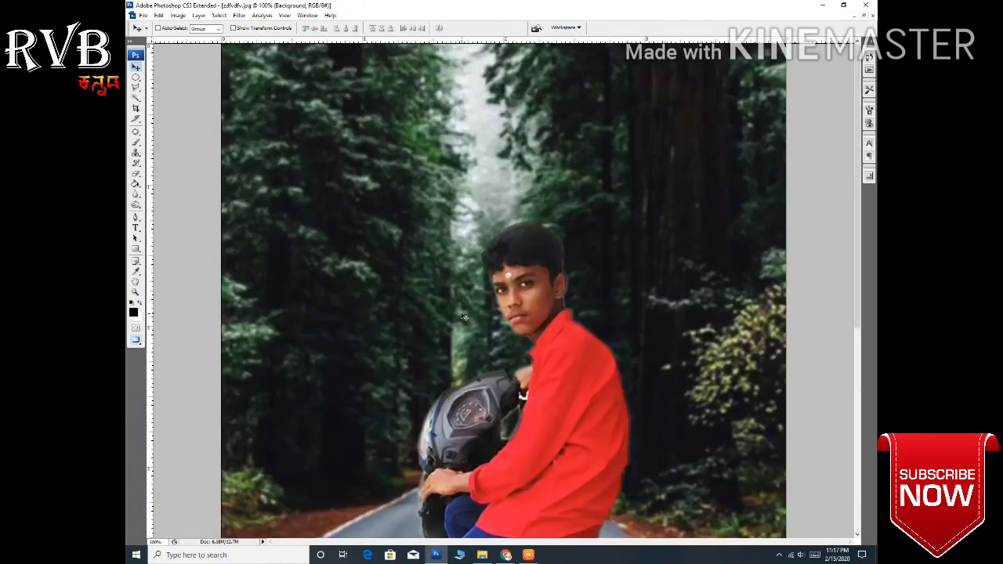
key(ctrl+plus)
scroll(371, 206, down, 2)
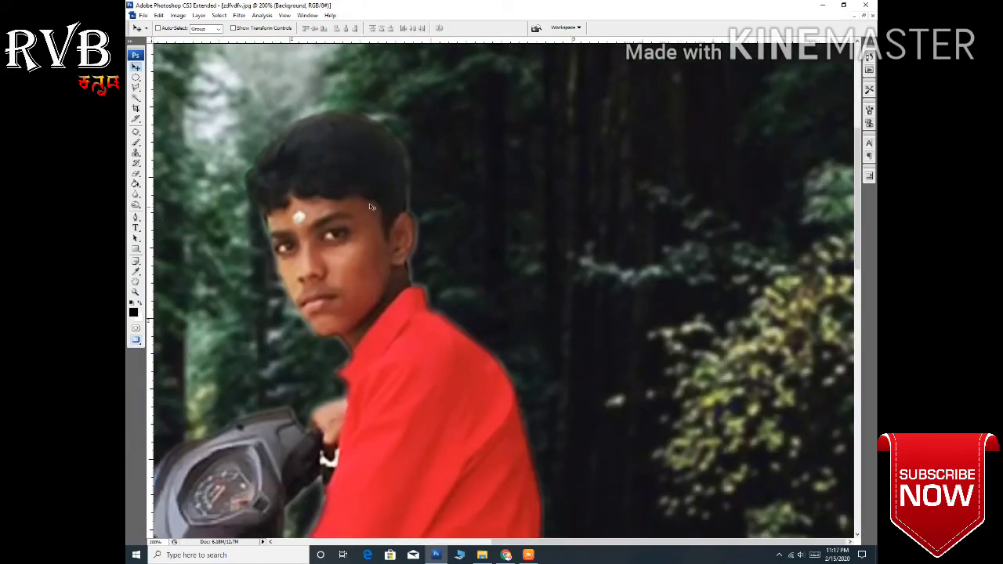
click(178, 15)
click(294, 84)
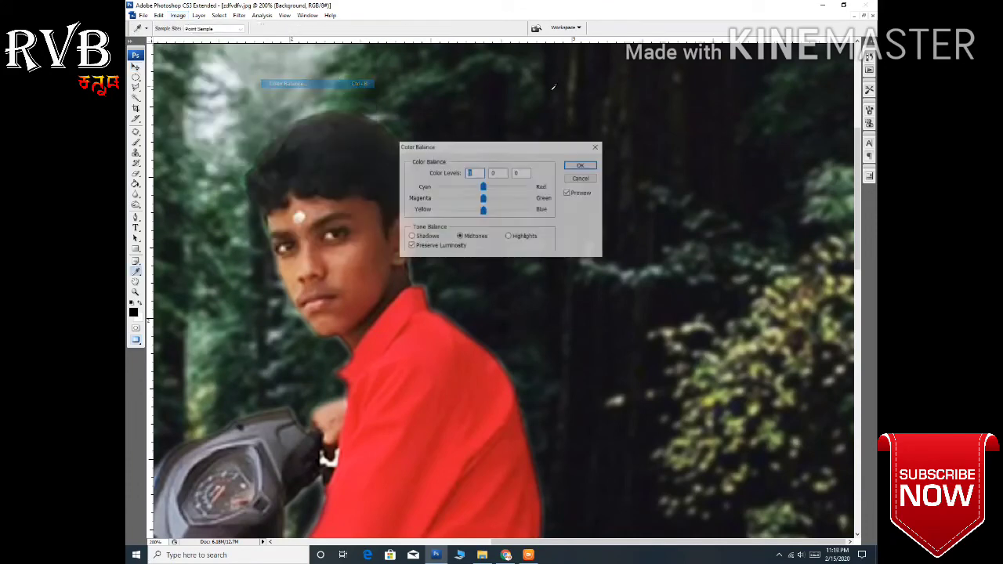
drag(483, 188, 488, 189)
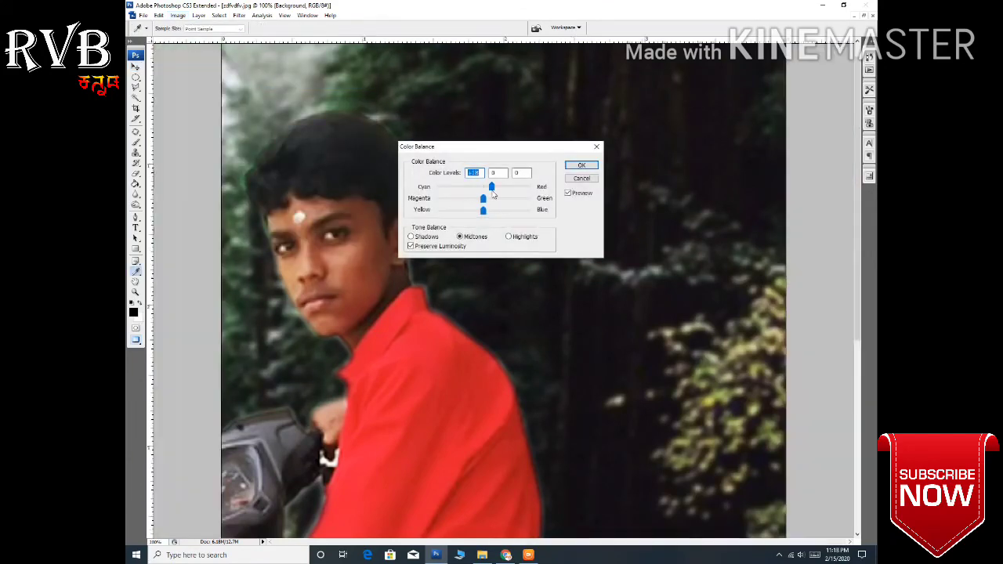
key(ctrl+minus)
key(ctrl+minus)
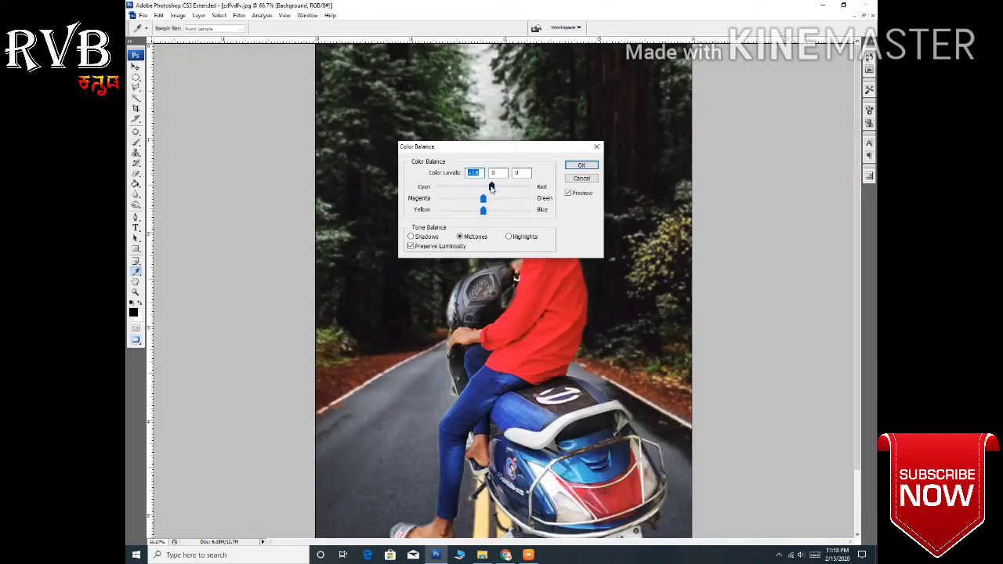
click(581, 164)
key(v)
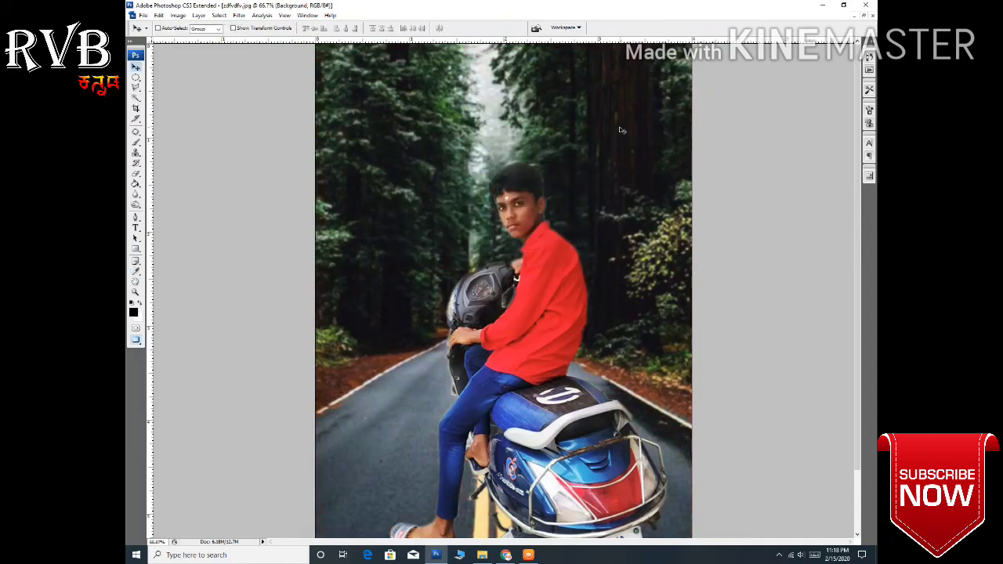
key(ctrl+minus)
Apply a mild Curves brightening to the boy-and-scooter layer.
key(ctrl+plus)
key(ctrl+plus)
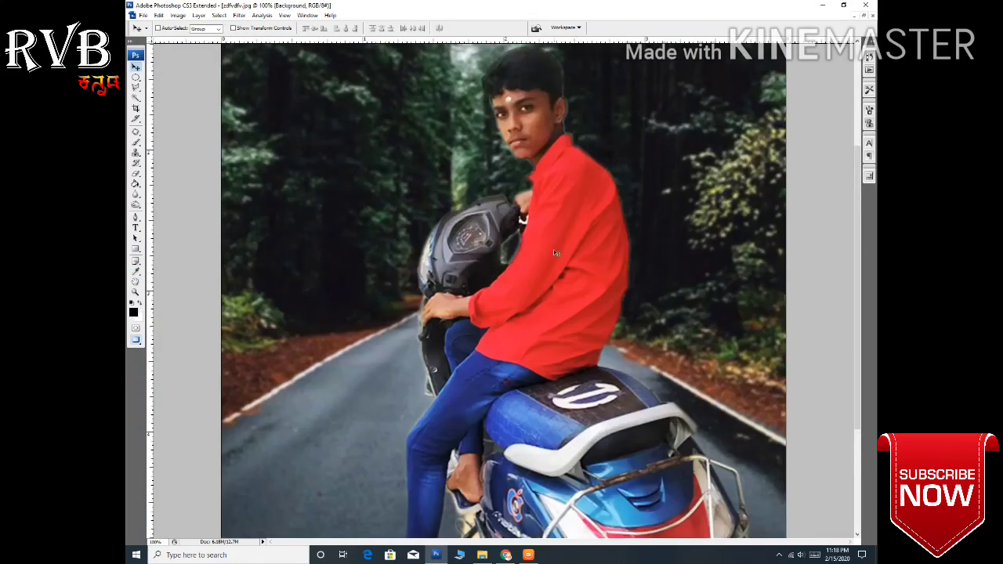
key(ctrl+j)
key(ctrl+m)
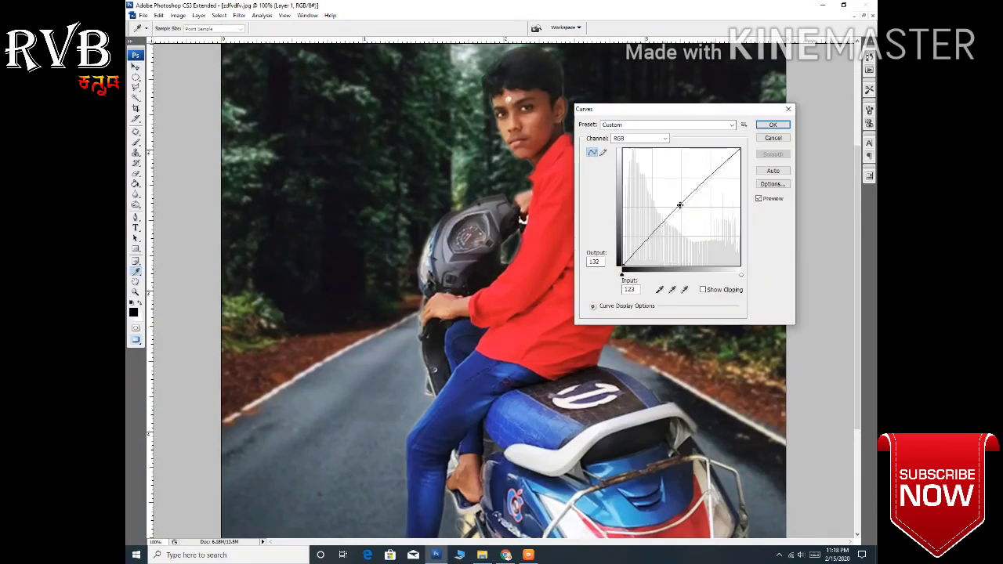
click(761, 132)
key(ctrl+minus)
key(ctrl+minus)
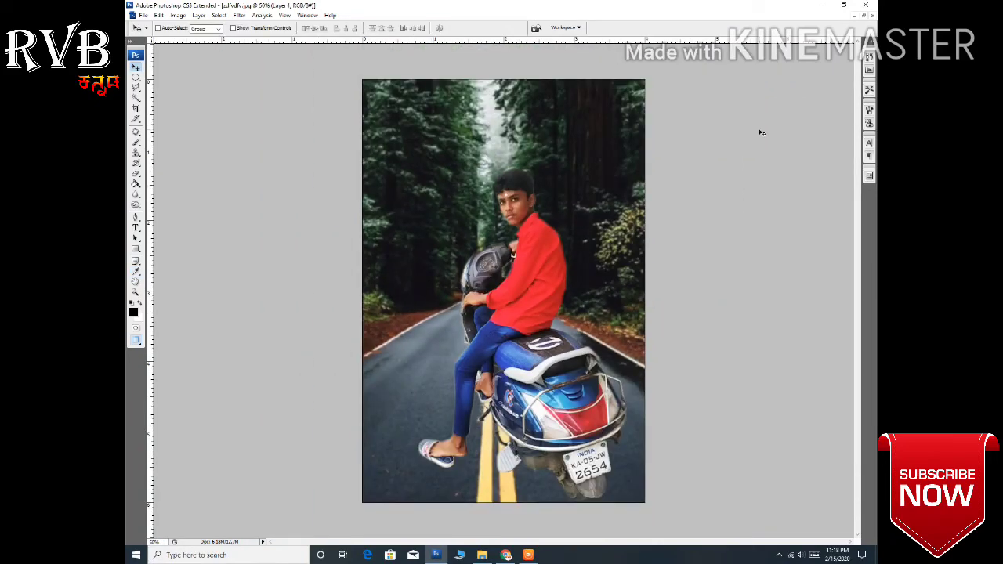
Merge the composite's layers into a single image.
key(ctrl+e)
click(135, 107)
key(ctrl+plus)
key(ctrl+plus)
key(ctrl+minus)
scroll(660, 125, up, 2)
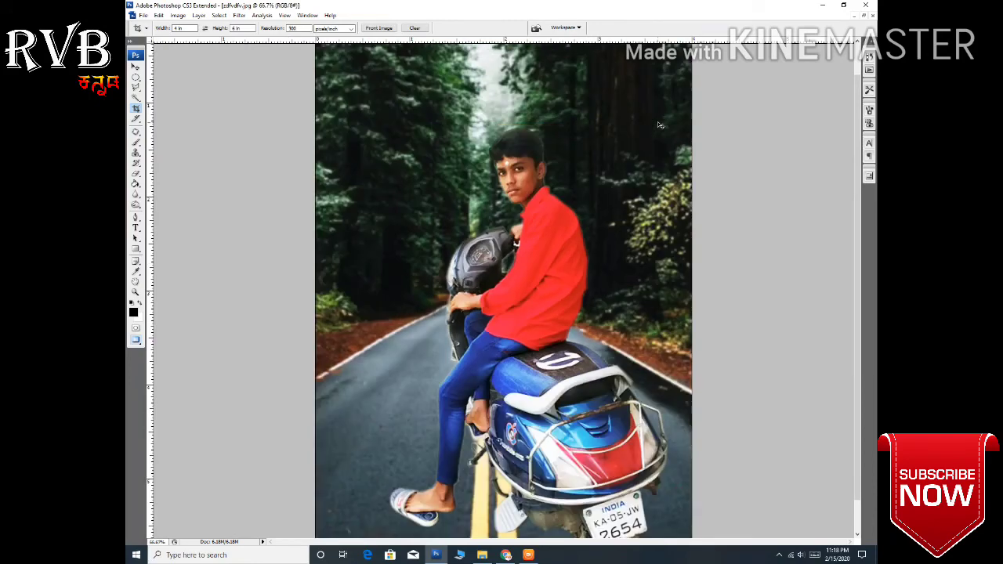
key(ctrl+minus)
Show the original scooter photo beside the composite for a before/after comparison.
click(860, 17)
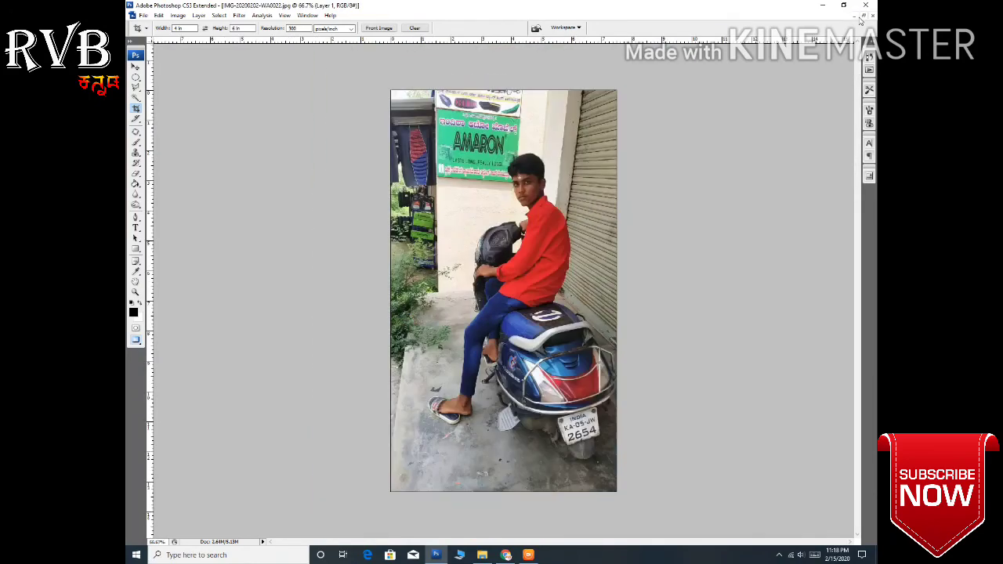
click(863, 16)
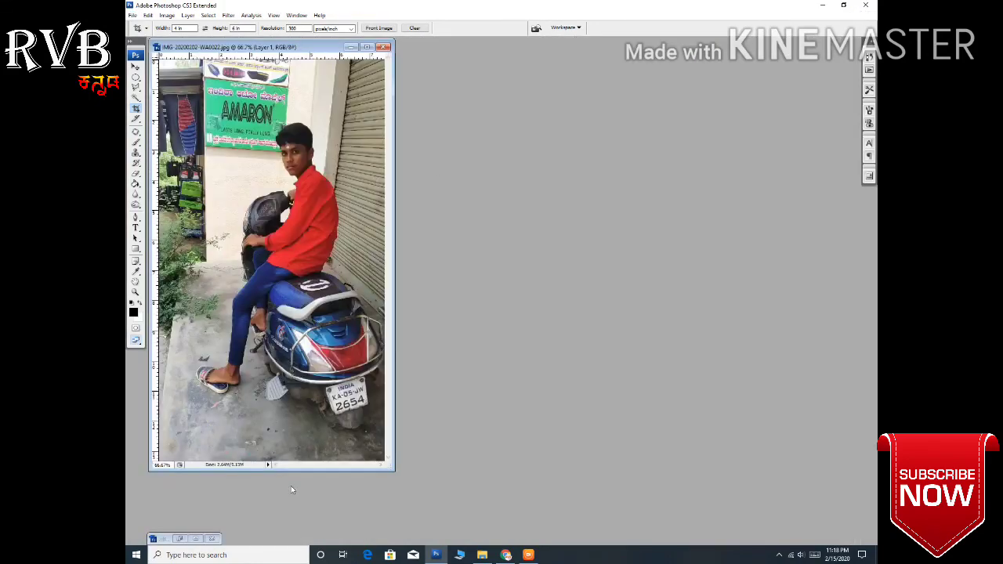
click(195, 538)
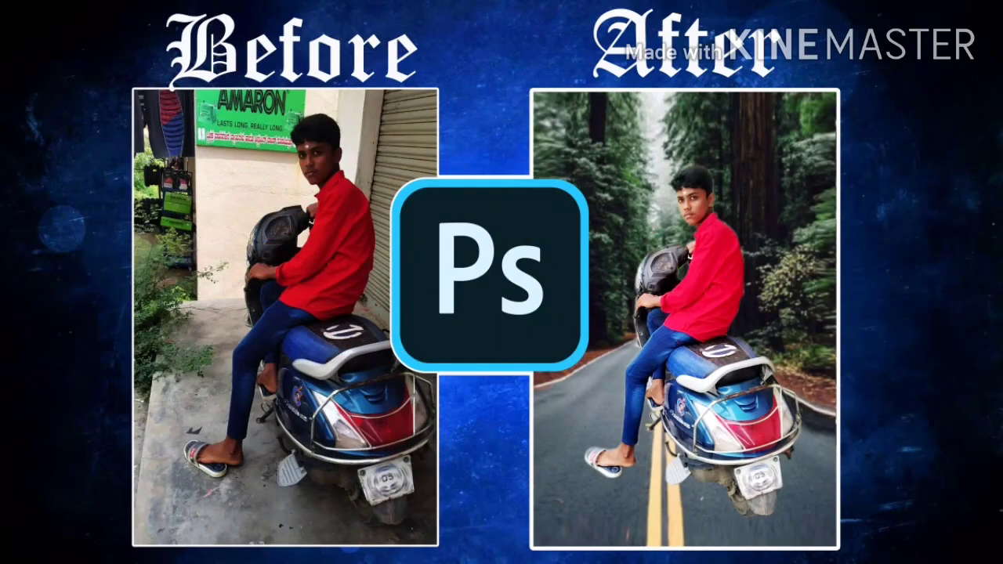